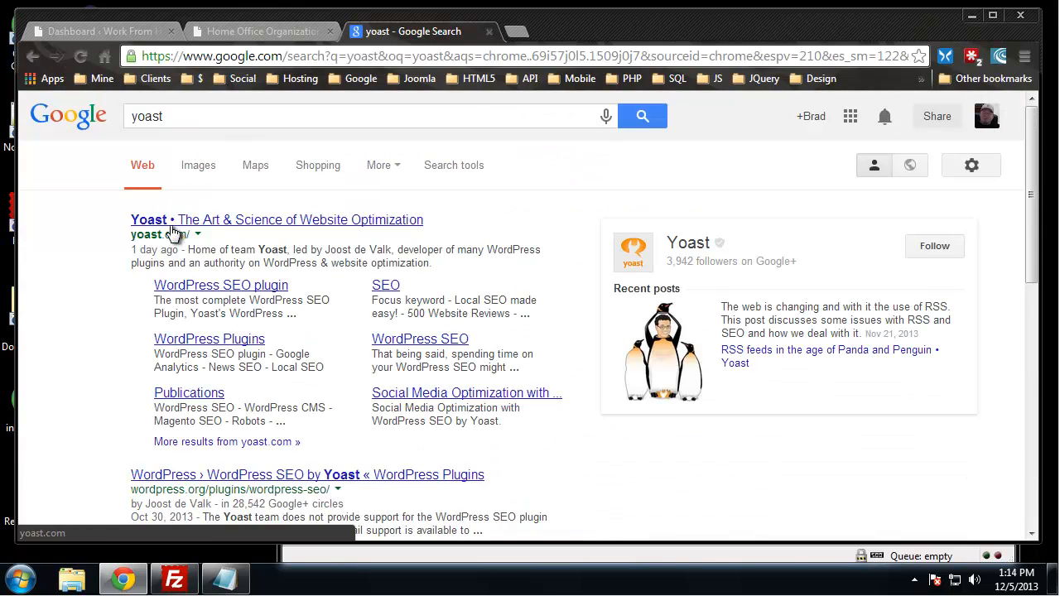
Open the WordPress SEO plugin page from the Yoast search results and look over its features and free download
{"action": "left_click", "coordinate": [203, 288]}
{"action": "scroll", "coordinate": [289, 214], "scroll_direction": "down", "scroll_amount": 5}
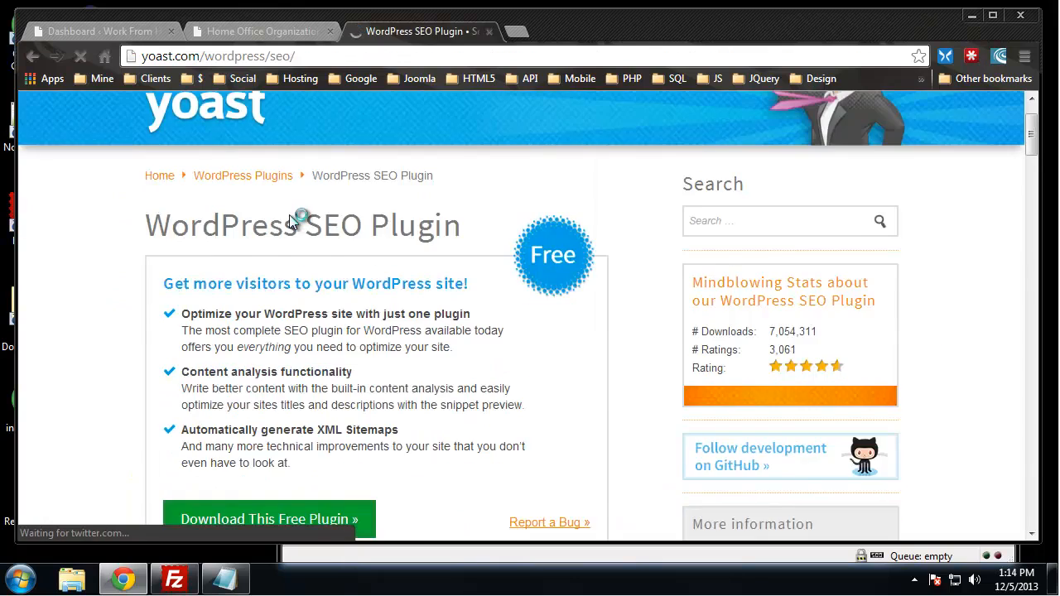
{"action": "scroll", "coordinate": [195, 204], "scroll_direction": "down", "scroll_amount": 8}
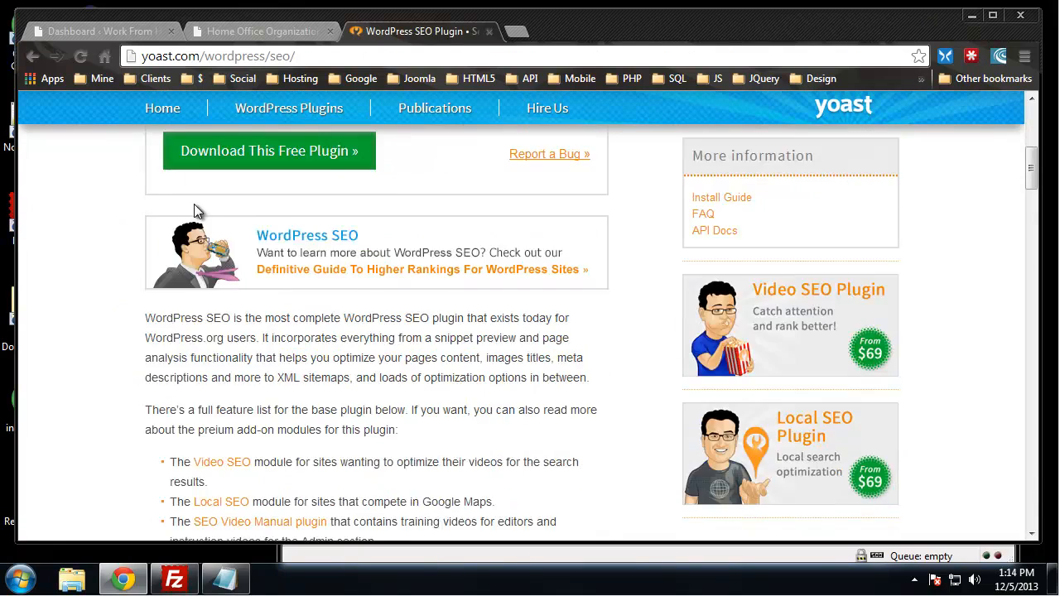
{"action": "scroll", "coordinate": [199, 207], "scroll_direction": "up", "scroll_amount": 4}
{"action": "scroll", "coordinate": [199, 212], "scroll_direction": "up", "scroll_amount": 8}
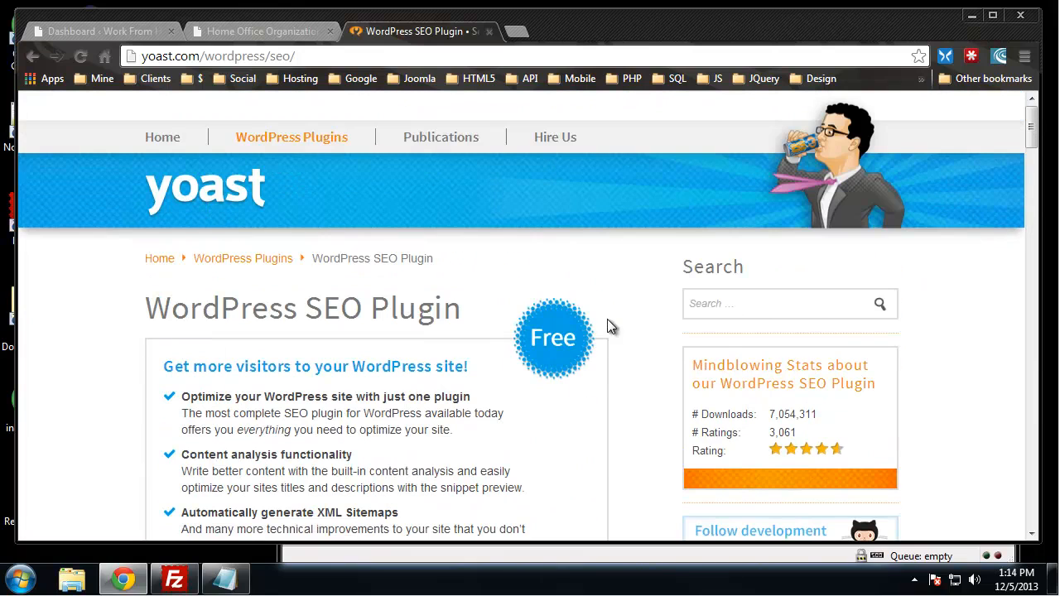
{"action": "scroll", "coordinate": [327, 290], "scroll_direction": "down", "scroll_amount": 5}
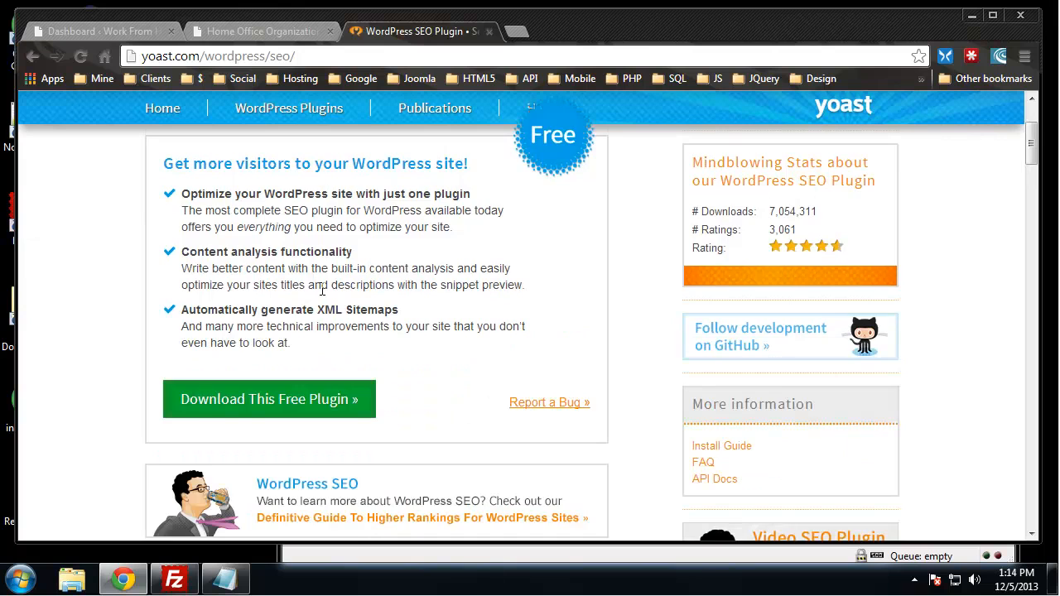
{"action": "left_click", "coordinate": [214, 160]}
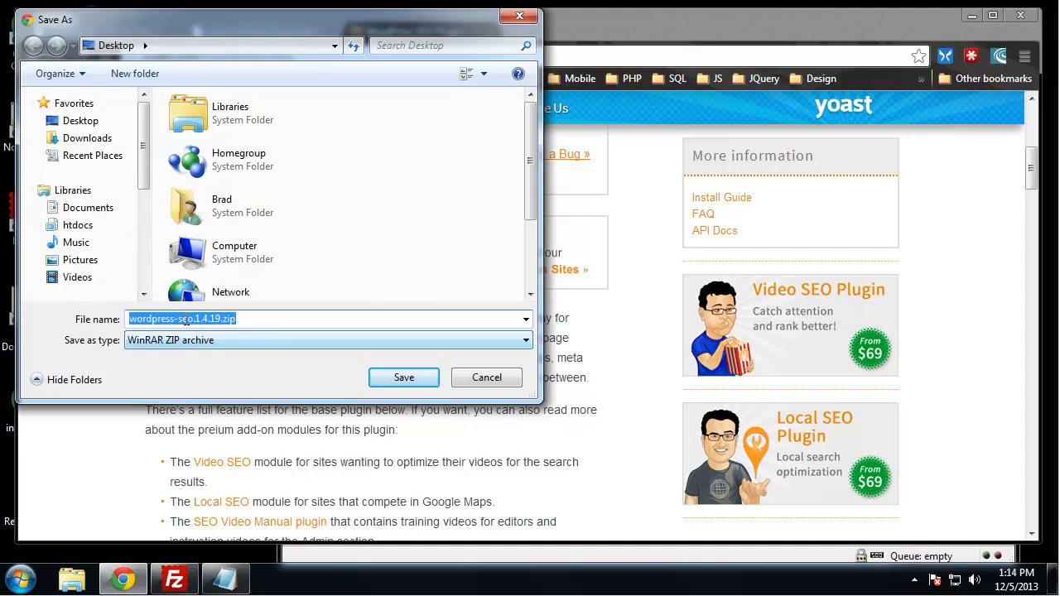
{"action": "left_click", "coordinate": [489, 383]}
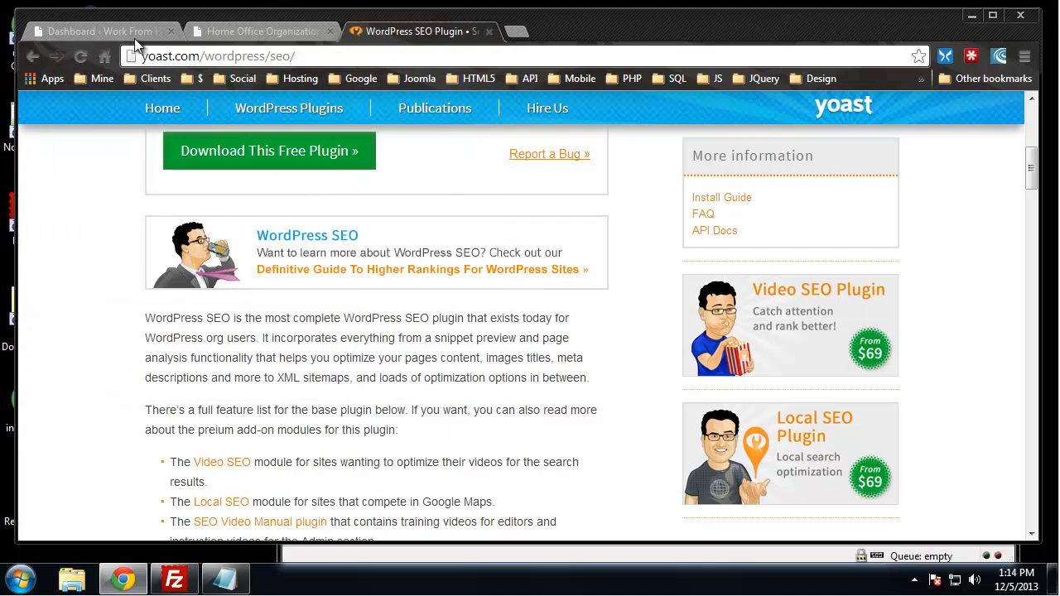
Return to the WordPress admin, go to adding a new plugin and search the plugin directory for yoast
{"action": "left_click", "coordinate": [105, 32]}
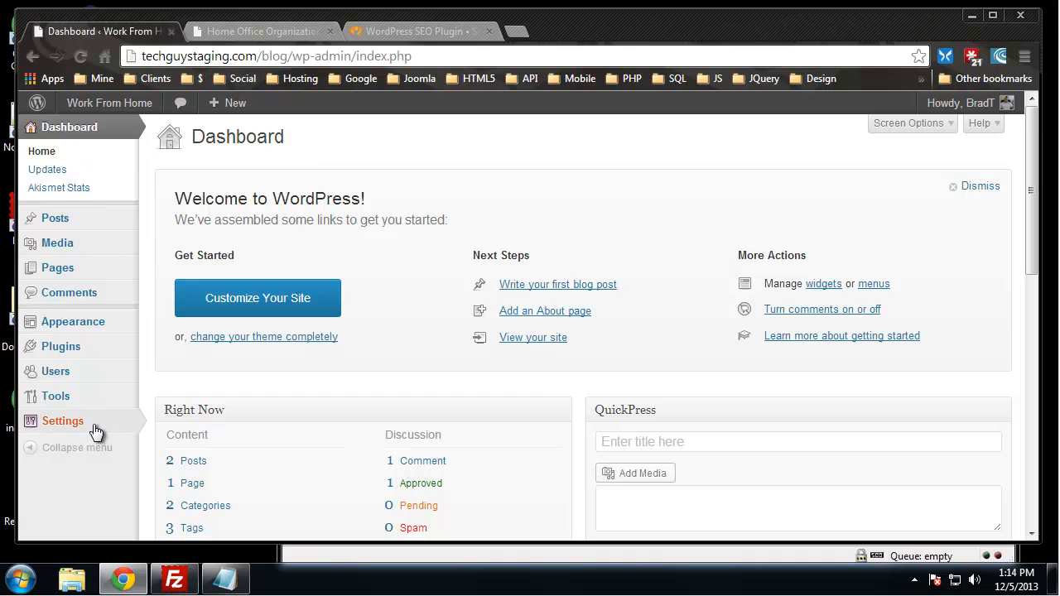
{"action": "mouse_move", "coordinate": [68, 358]}
{"action": "left_click", "coordinate": [230, 370]}
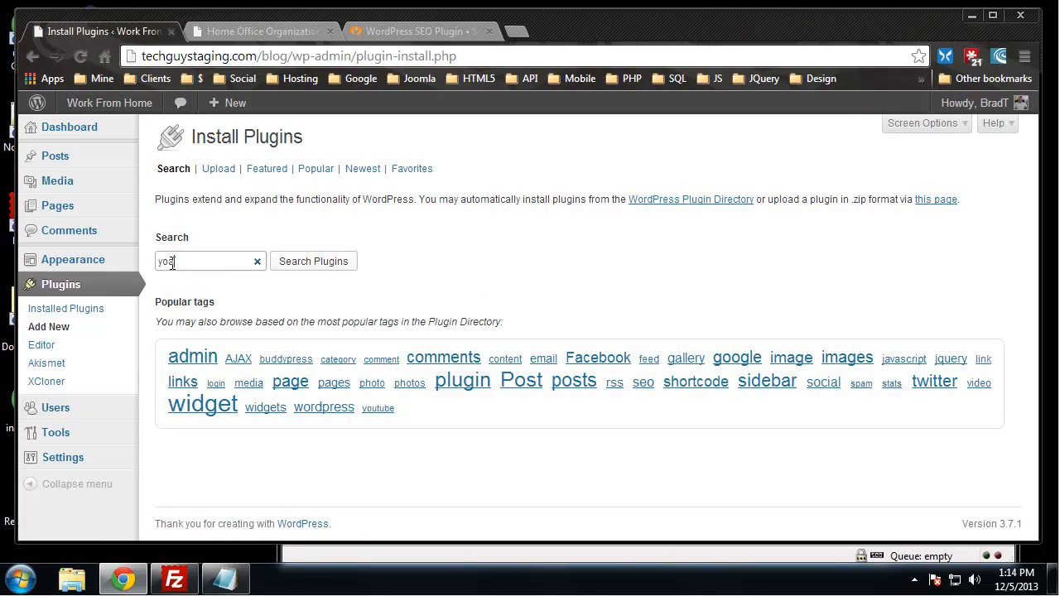
{"action": "key", "text": "Return"}
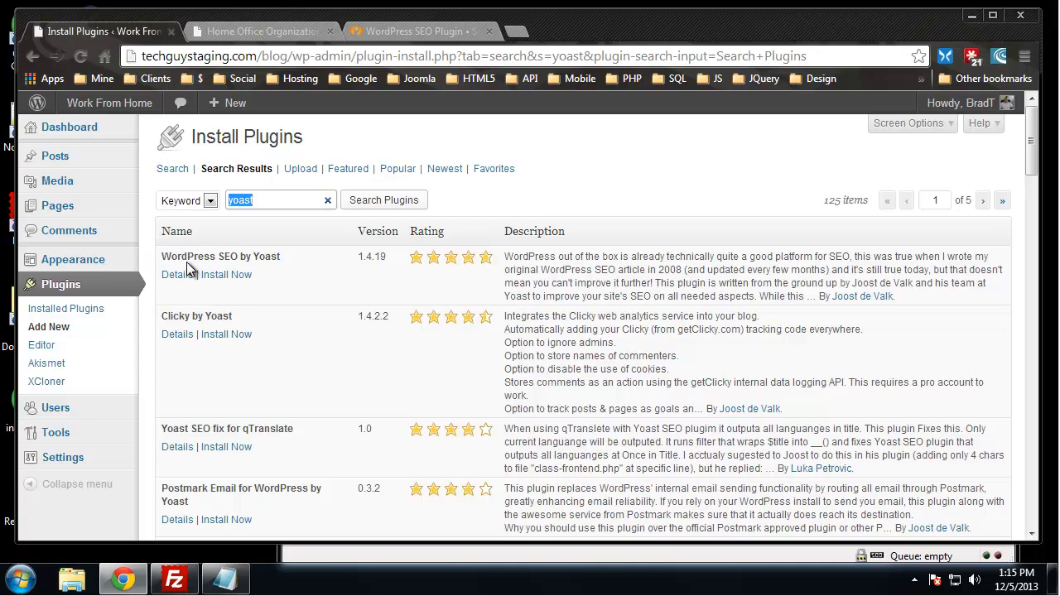
Install and activate the WordPress SEO by Yoast plugin, and decline its anonymous usage tracking
{"action": "left_click", "coordinate": [229, 276]}
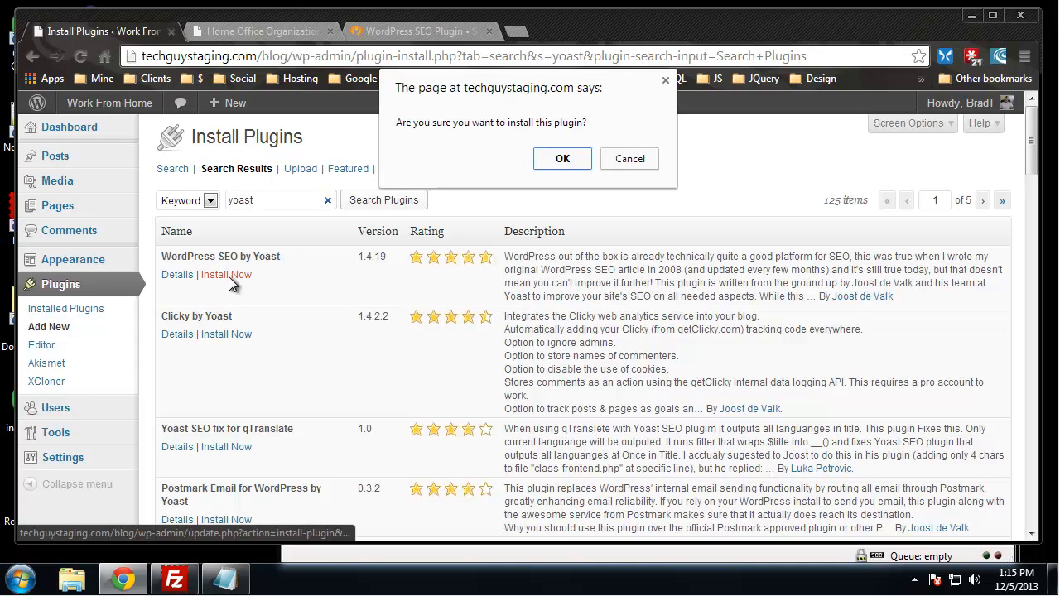
{"action": "left_click", "coordinate": [560, 161]}
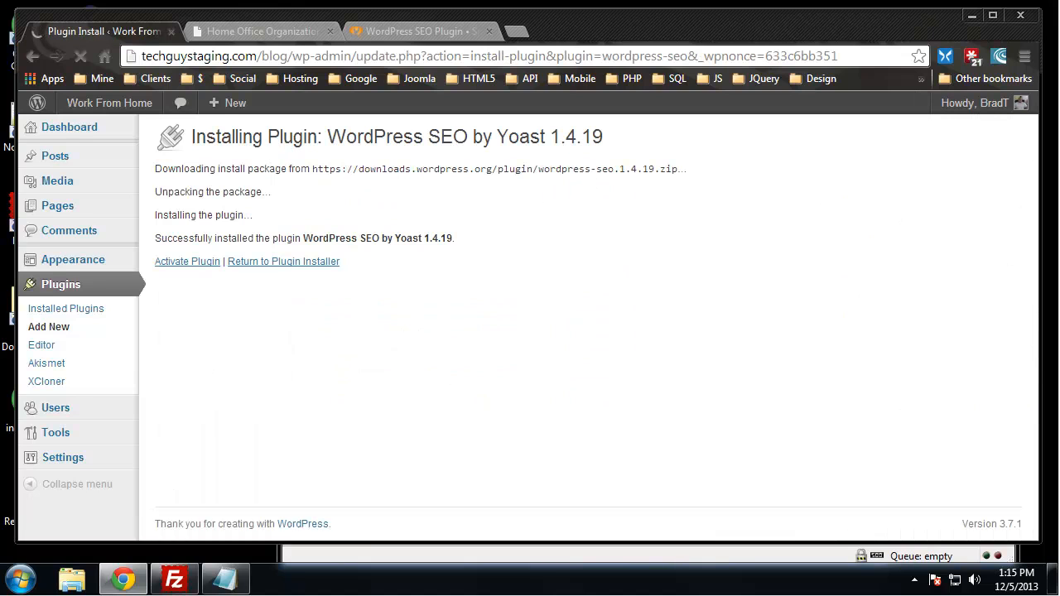
{"action": "left_click", "coordinate": [189, 263]}
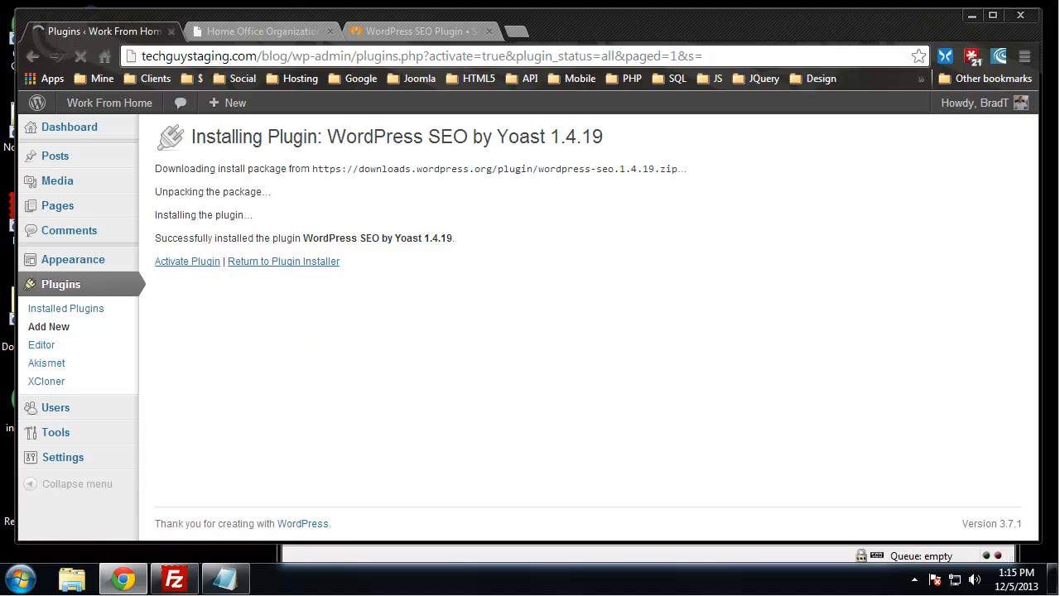
{"action": "scroll", "coordinate": [274, 347], "scroll_direction": "down", "scroll_amount": 1}
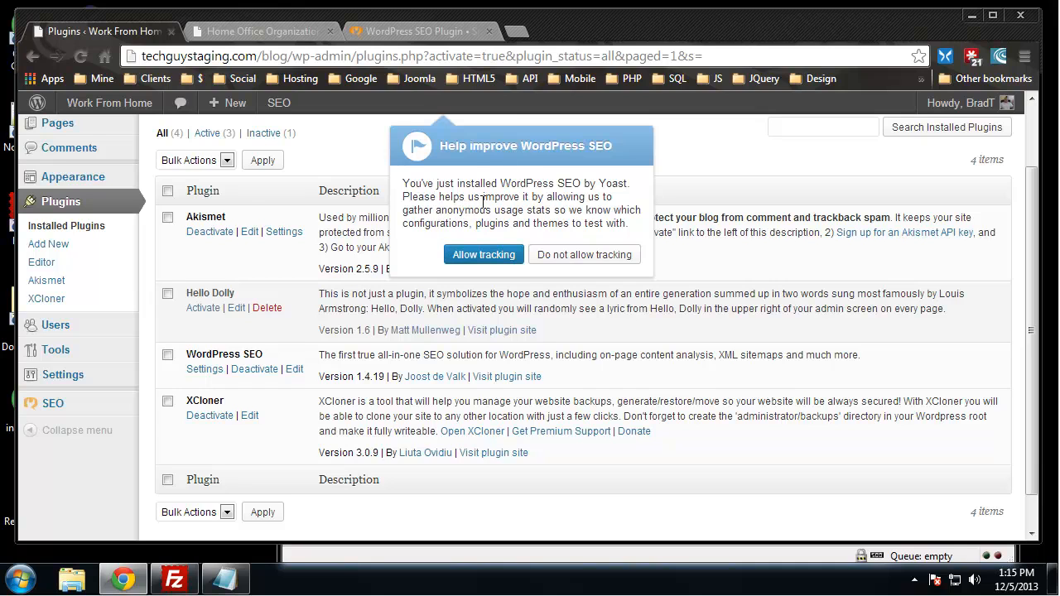
{"action": "left_click", "coordinate": [571, 260]}
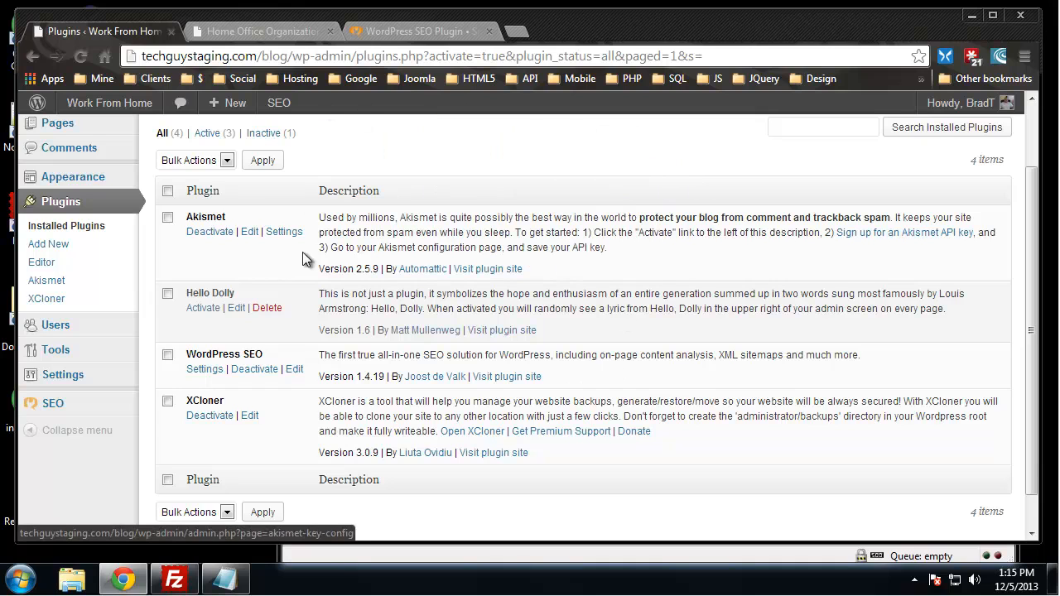
Open the SEO plugin's dashboard and review its General, Tracking, Security and Webmaster Tools settings
{"action": "scroll", "coordinate": [282, 170], "scroll_direction": "down", "scroll_amount": 1}
{"action": "mouse_move", "coordinate": [60, 404]}
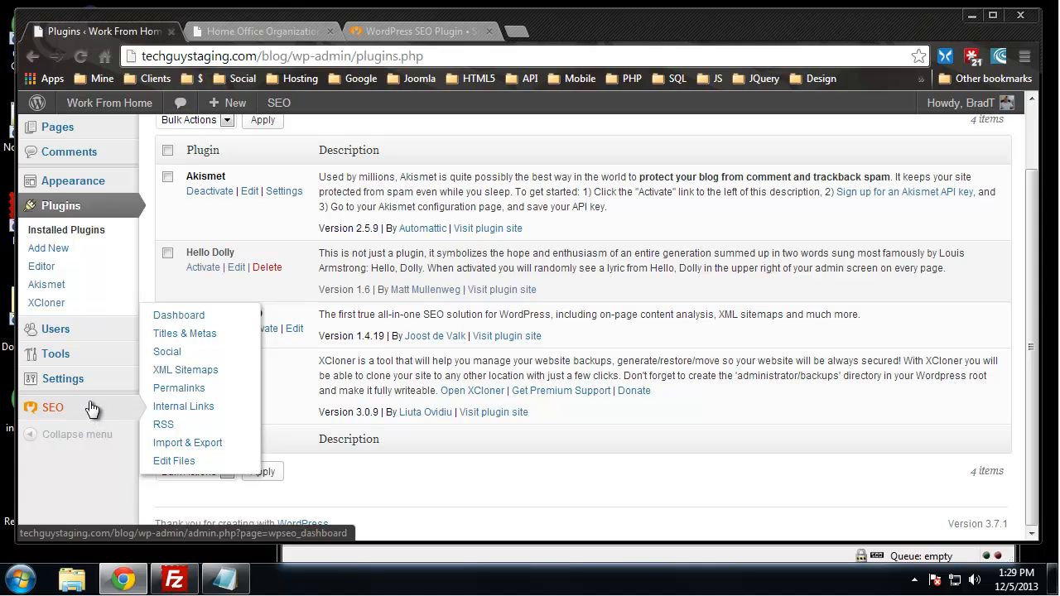
{"action": "left_click", "coordinate": [178, 317]}
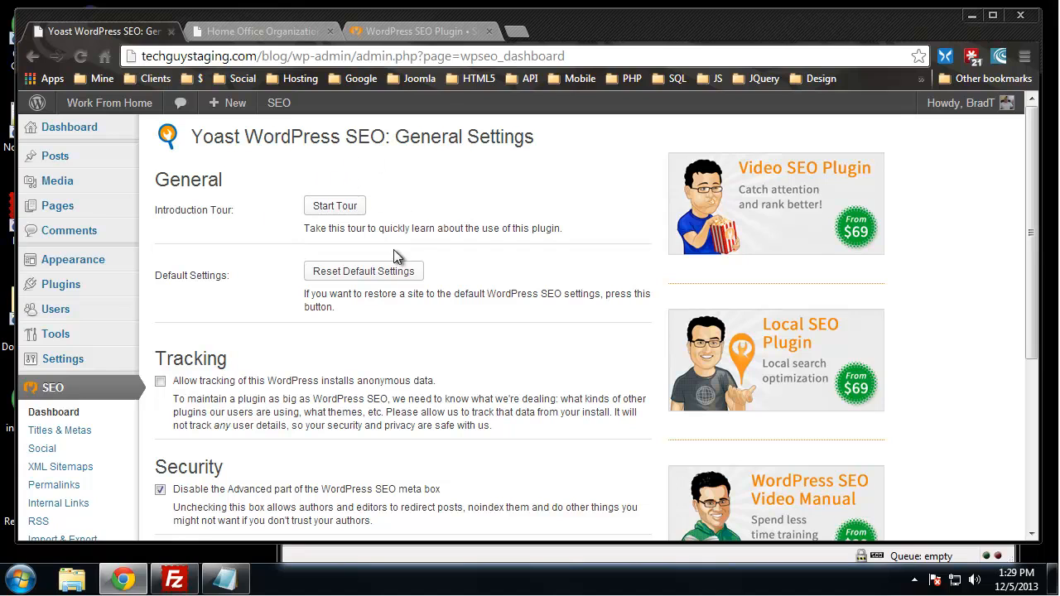
{"action": "scroll", "coordinate": [194, 207], "scroll_direction": "down", "scroll_amount": 1}
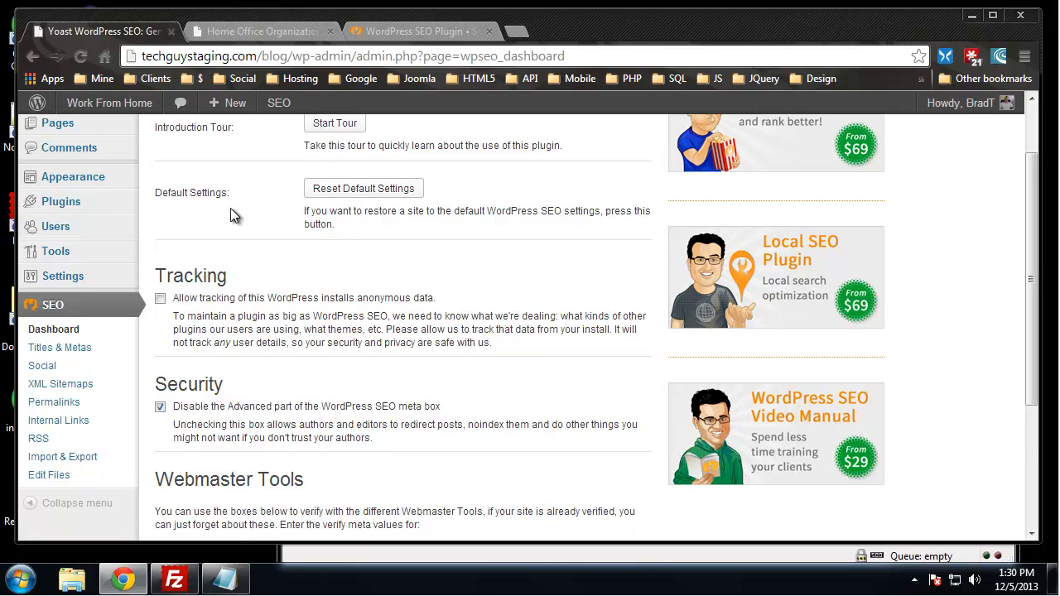
{"action": "scroll", "coordinate": [240, 217], "scroll_direction": "down", "scroll_amount": 1}
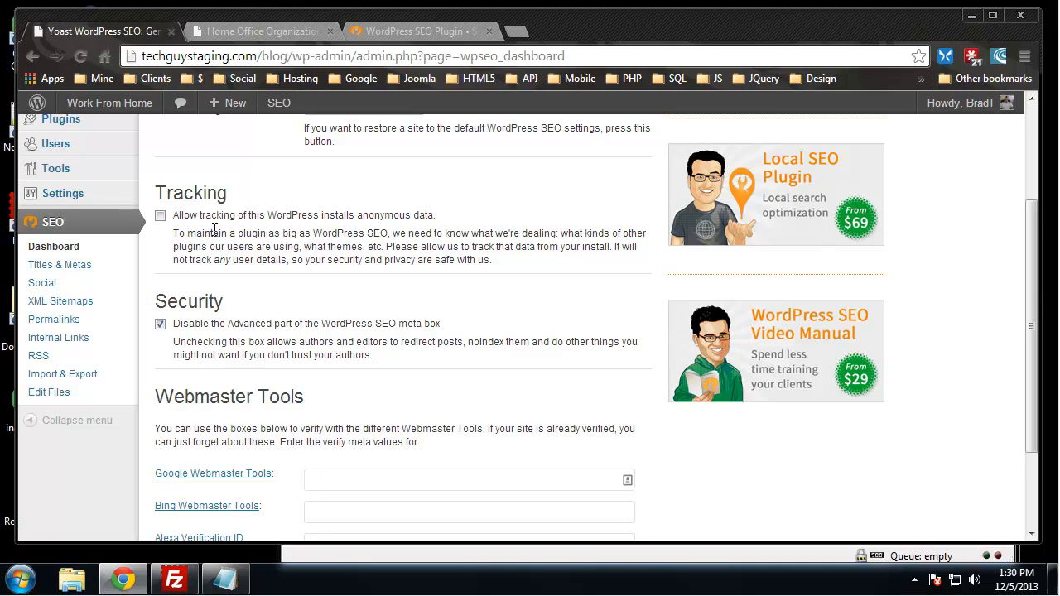
{"action": "scroll", "coordinate": [227, 245], "scroll_direction": "down", "scroll_amount": 2}
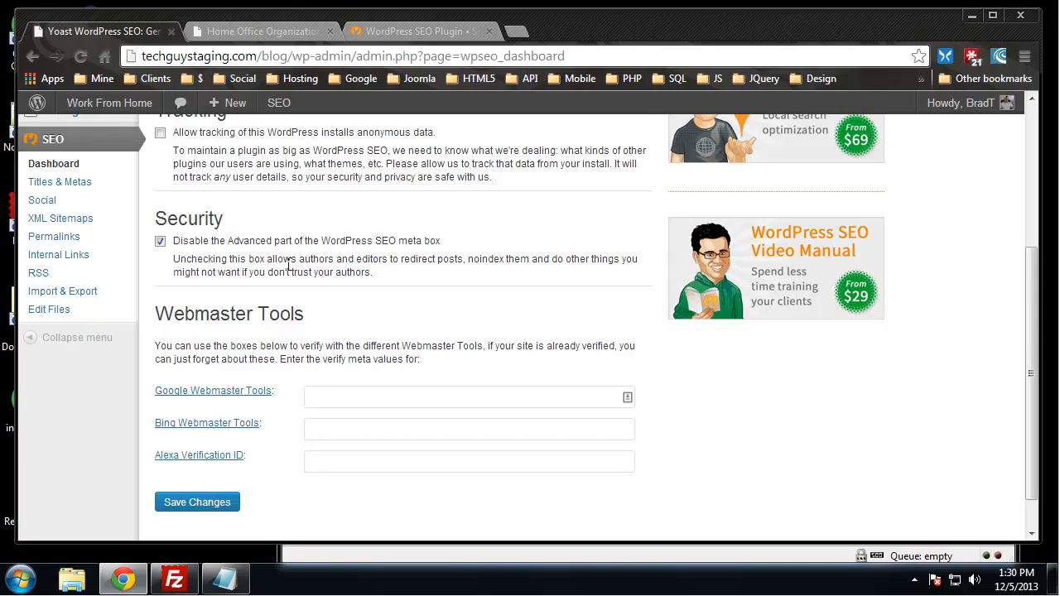
{"action": "left_click_drag", "start_coordinate": [302, 262], "coordinate": [464, 260]}
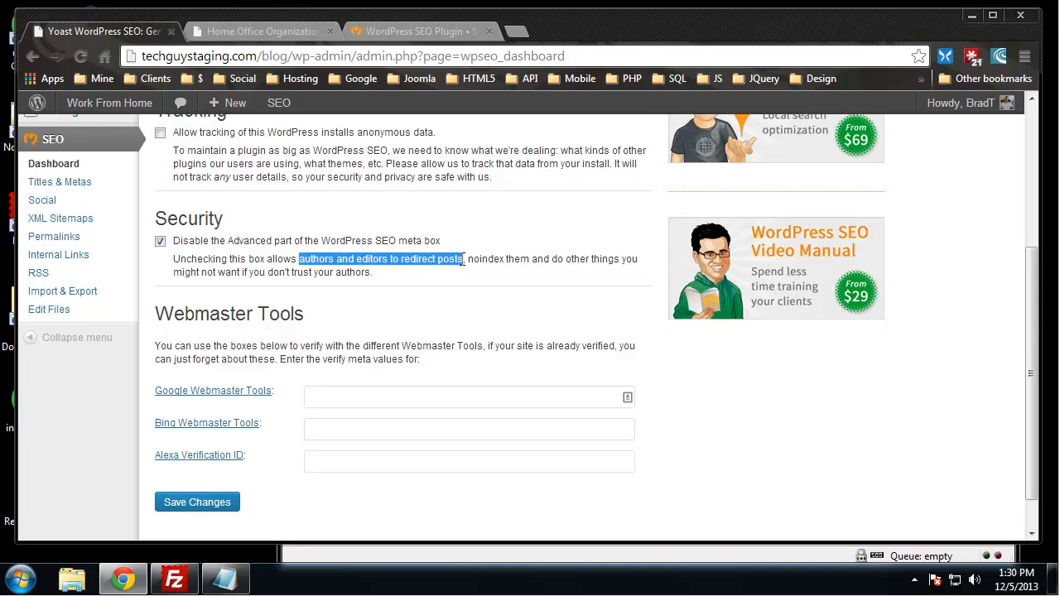
{"action": "left_click", "coordinate": [483, 250]}
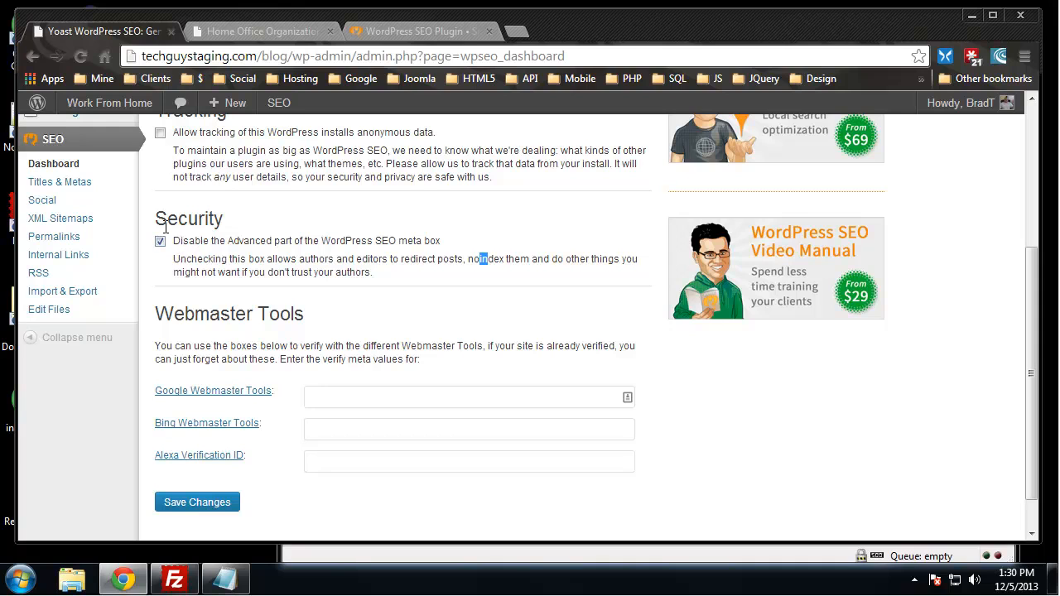
{"action": "scroll", "coordinate": [233, 240], "scroll_direction": "down", "scroll_amount": 1}
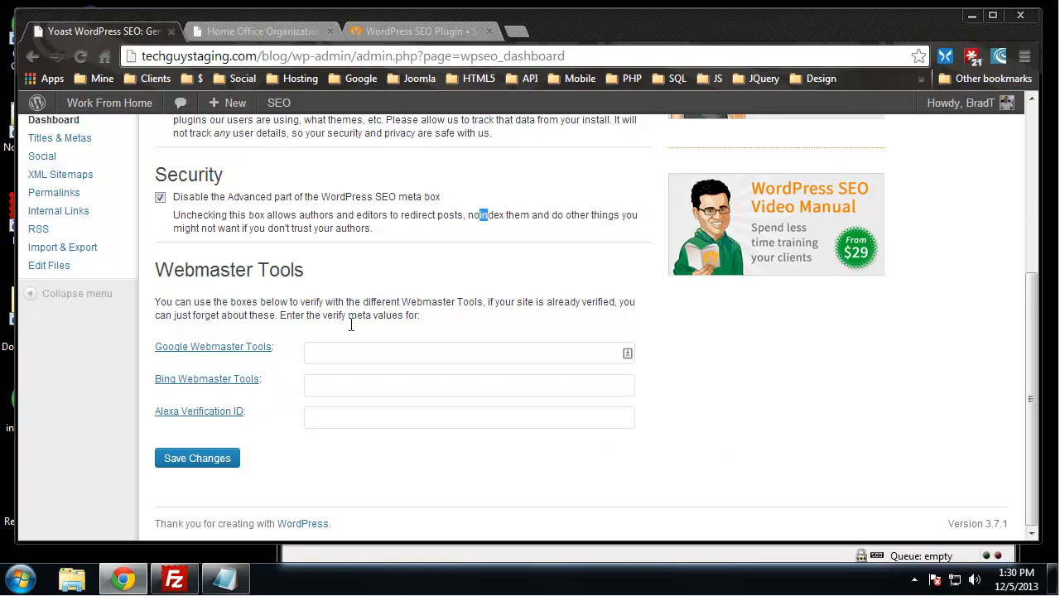
{"action": "scroll", "coordinate": [356, 327], "scroll_direction": "up", "scroll_amount": 2}
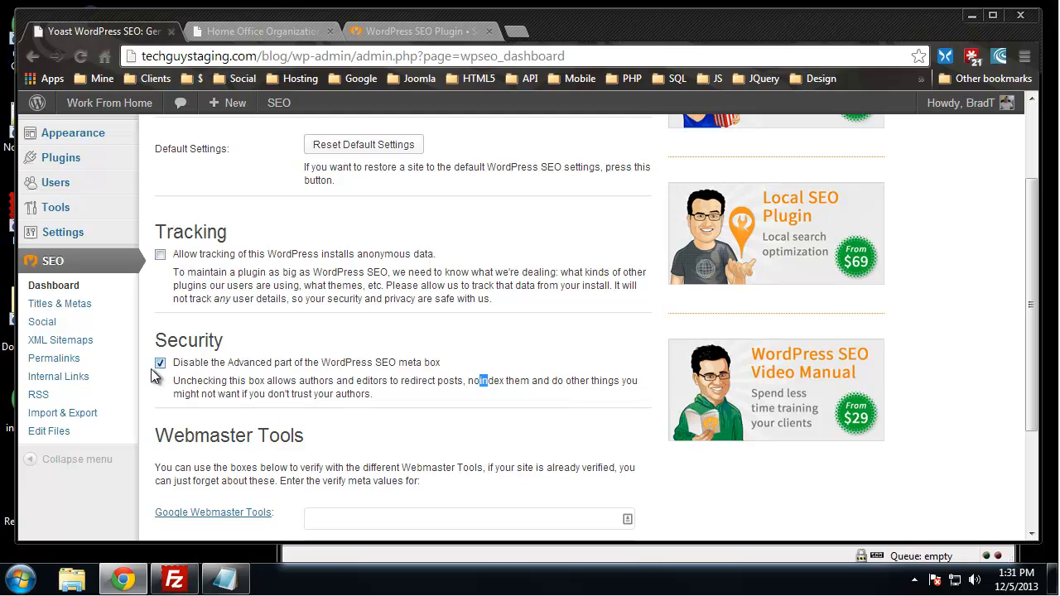
{"action": "scroll", "coordinate": [480, 282], "scroll_direction": "down", "scroll_amount": 2}
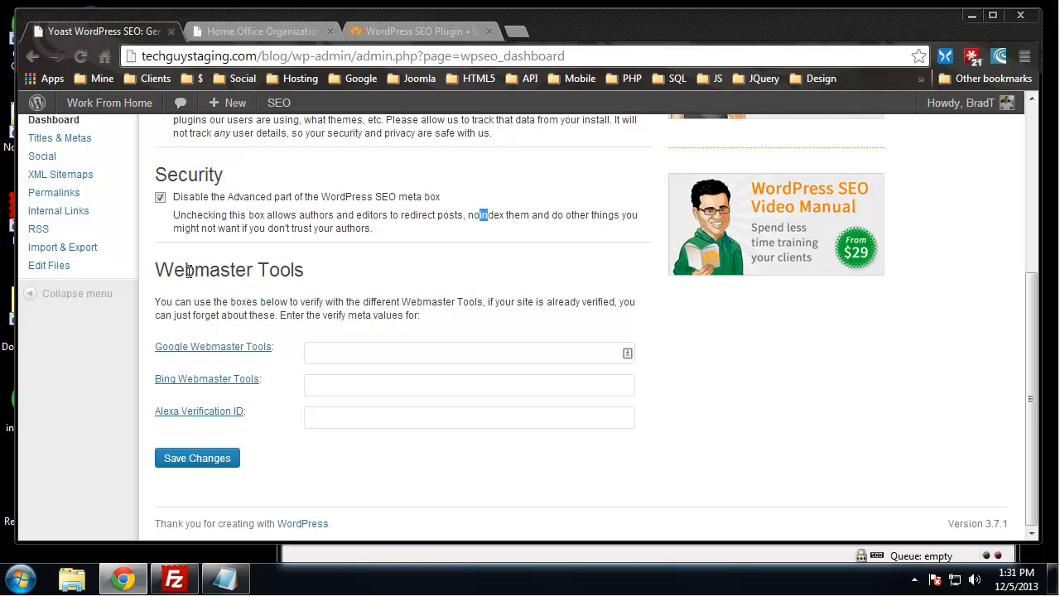
{"action": "scroll", "coordinate": [282, 348], "scroll_direction": "up", "scroll_amount": 1}
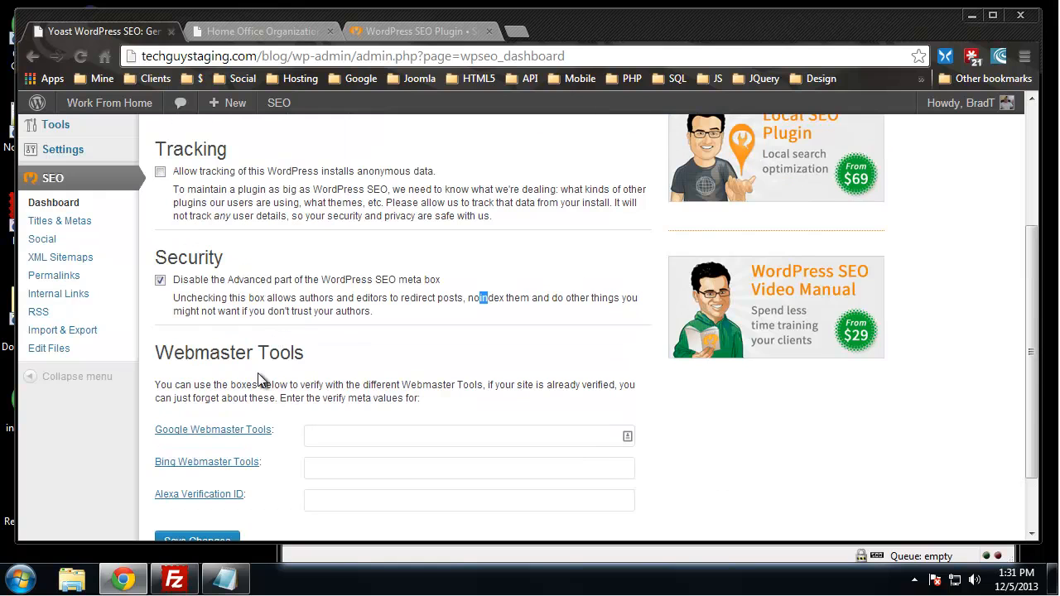
{"action": "scroll", "coordinate": [259, 379], "scroll_direction": "up", "scroll_amount": 2}
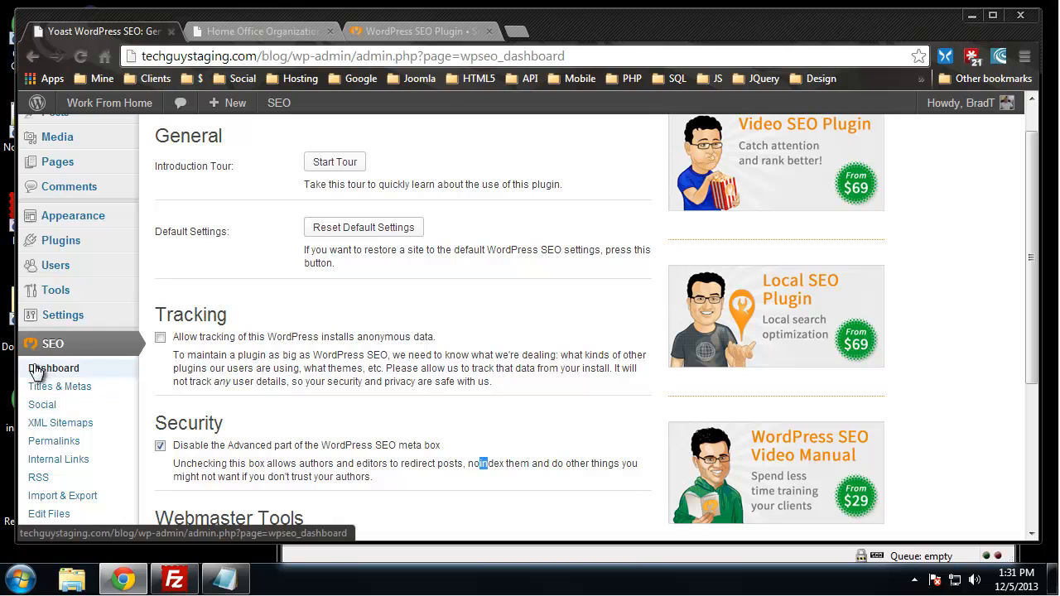
Open the Titles & Metas settings of the SEO plugin and review the title and sitewide meta options
{"action": "left_click", "coordinate": [58, 387]}
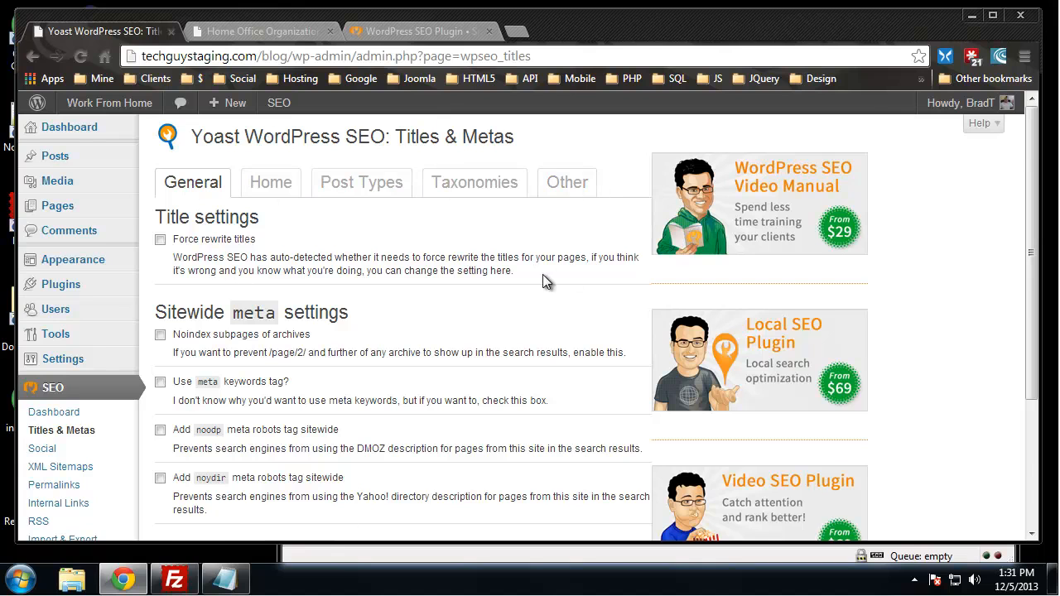
{"action": "scroll", "coordinate": [542, 279], "scroll_direction": "down", "scroll_amount": 1}
{"action": "scroll", "coordinate": [541, 282], "scroll_direction": "up", "scroll_amount": 1}
{"action": "scroll", "coordinate": [452, 312], "scroll_direction": "down", "scroll_amount": 2}
{"action": "scroll", "coordinate": [452, 312], "scroll_direction": "up", "scroll_amount": 1}
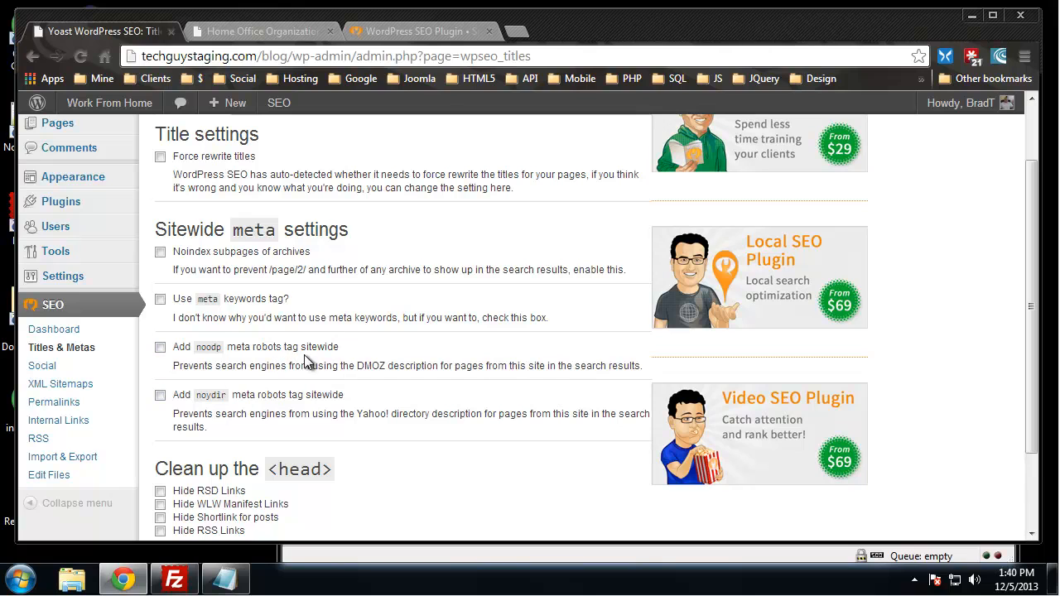
Enable Hide RSD Links, Hide WLW Manifest Links and Hide Shortlink for posts in the <head> cleanup options
{"action": "scroll", "coordinate": [390, 315], "scroll_direction": "down", "scroll_amount": 2}
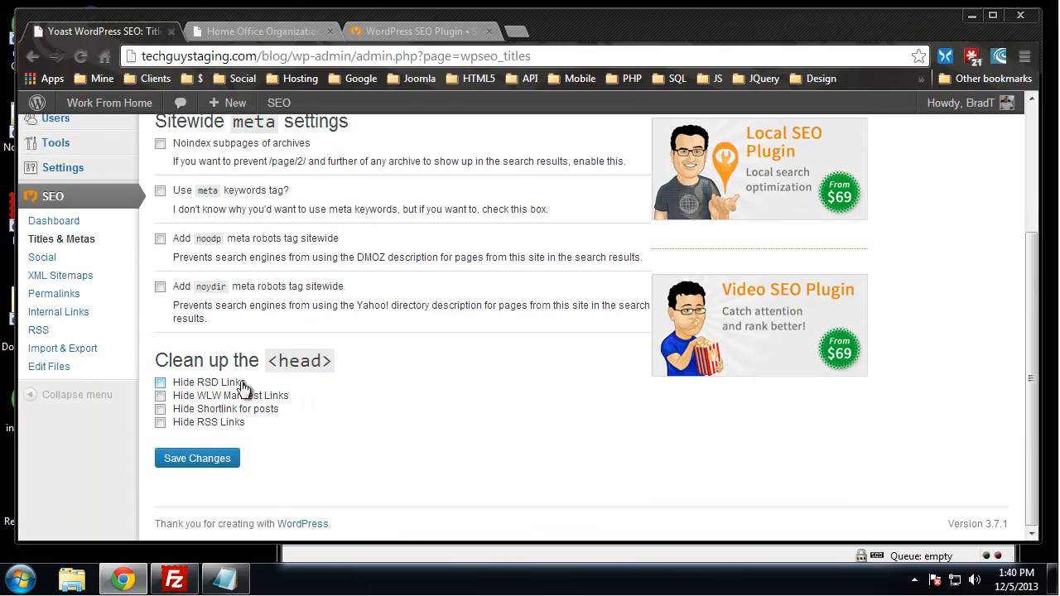
{"action": "left_click", "coordinate": [161, 384]}
{"action": "left_click", "coordinate": [161, 396]}
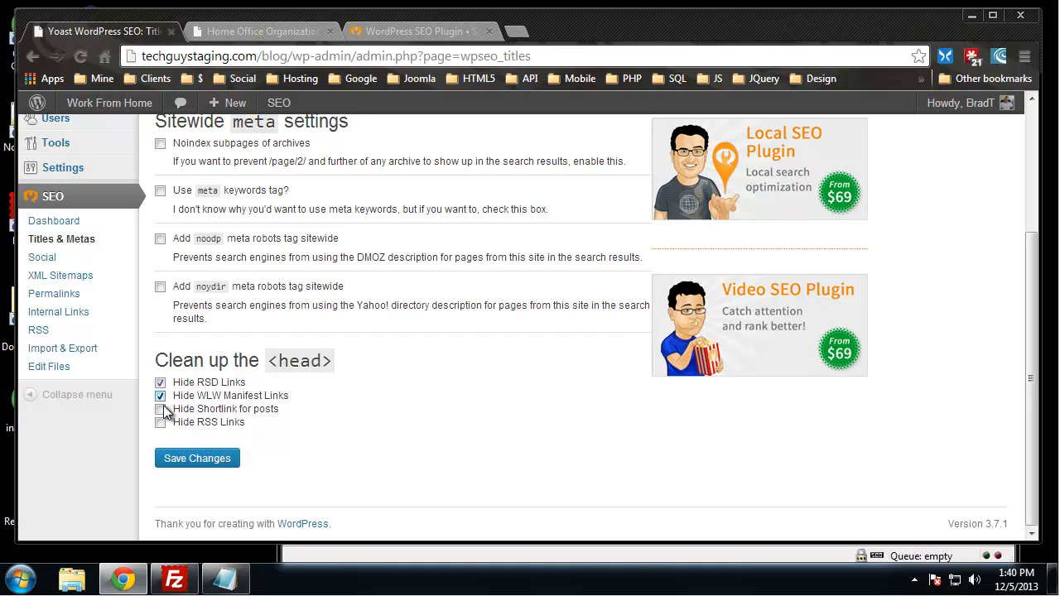
{"action": "left_click", "coordinate": [217, 413]}
Open the Home section of Titles & Metas and examine the variables in the homepage title template
{"action": "scroll", "coordinate": [232, 452], "scroll_direction": "up", "scroll_amount": 3}
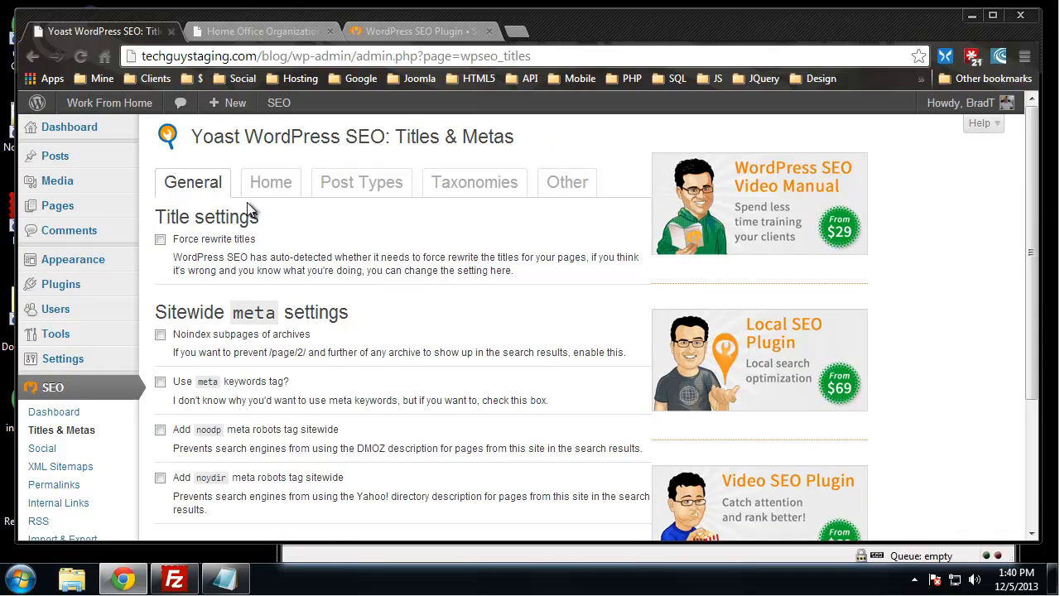
{"action": "left_click", "coordinate": [261, 190]}
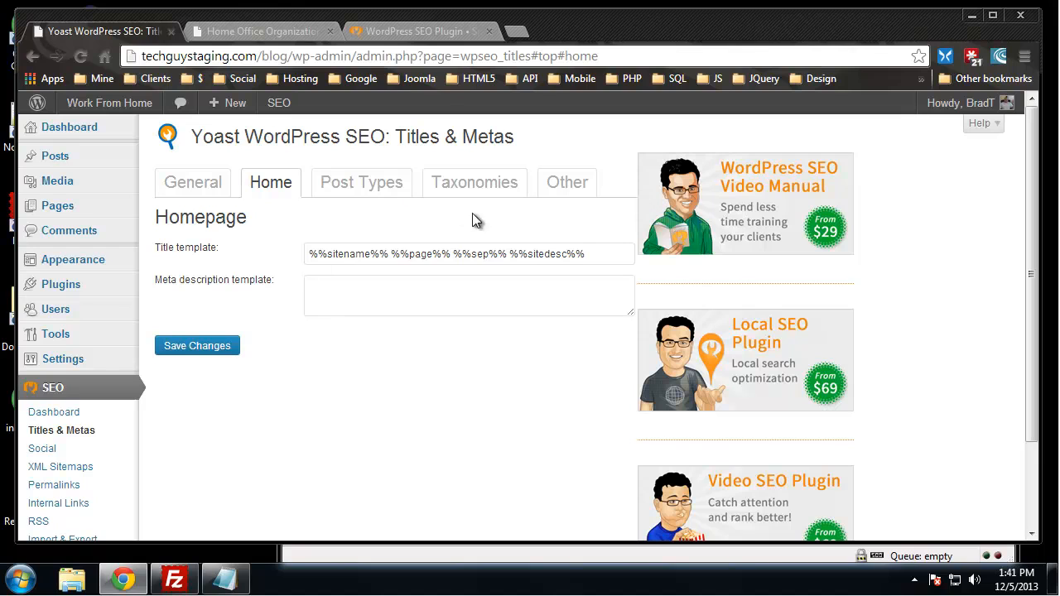
{"action": "left_click_drag", "start_coordinate": [595, 254], "coordinate": [307, 248]}
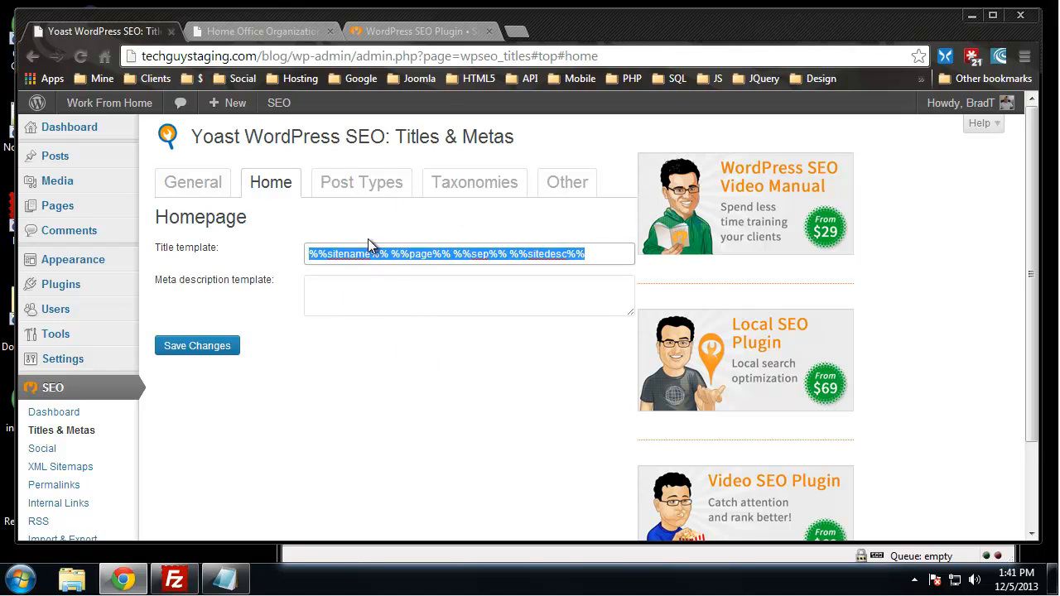
{"action": "left_click", "coordinate": [391, 275]}
{"action": "left_click_drag", "start_coordinate": [331, 251], "coordinate": [432, 257]}
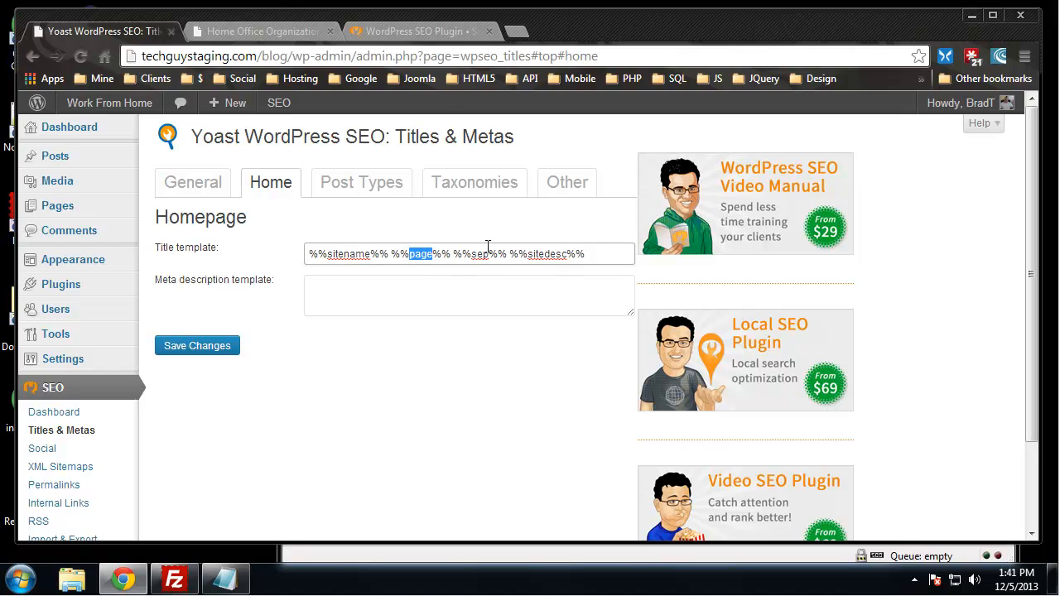
{"action": "left_click", "coordinate": [515, 287]}
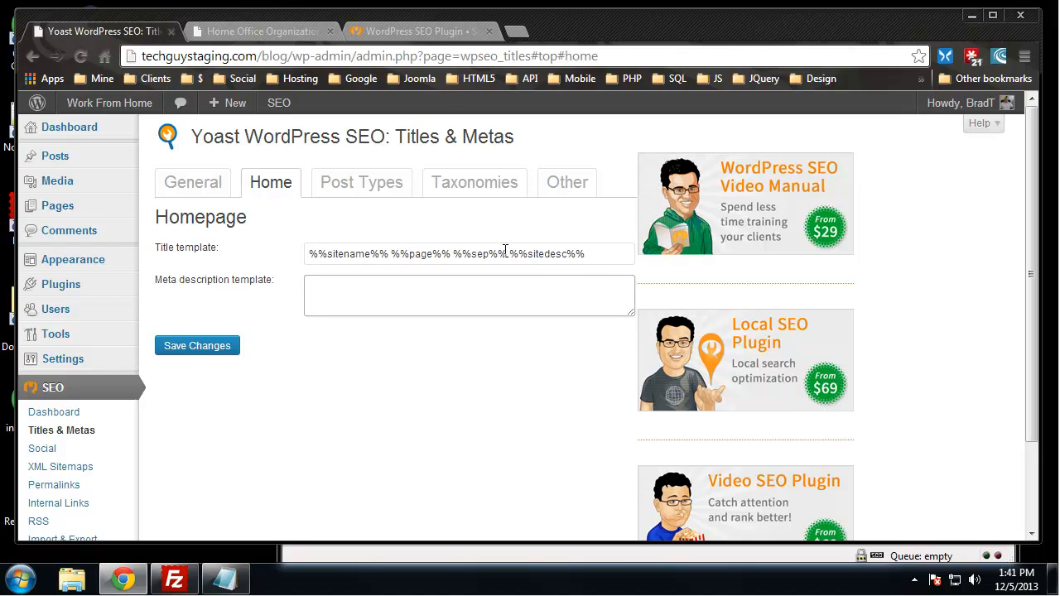
Replace the homepage title template with "My Home Title"
{"action": "left_click_drag", "start_coordinate": [601, 255], "coordinate": [232, 240]}
{"action": "type", "text": "My"}
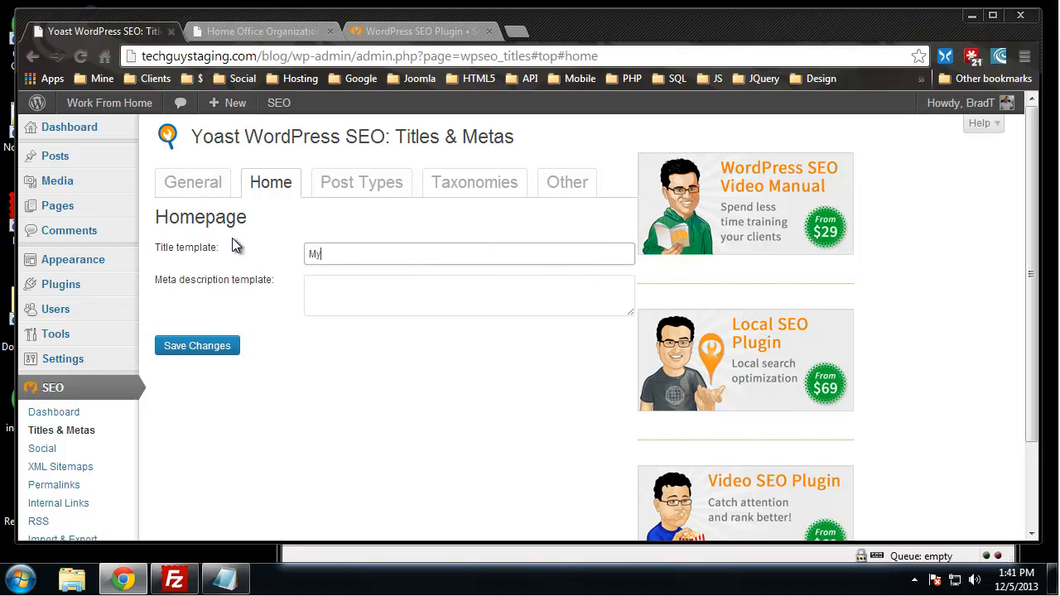
{"action": "type", "text": " Home Title"}
{"action": "key", "text": "Tab"}
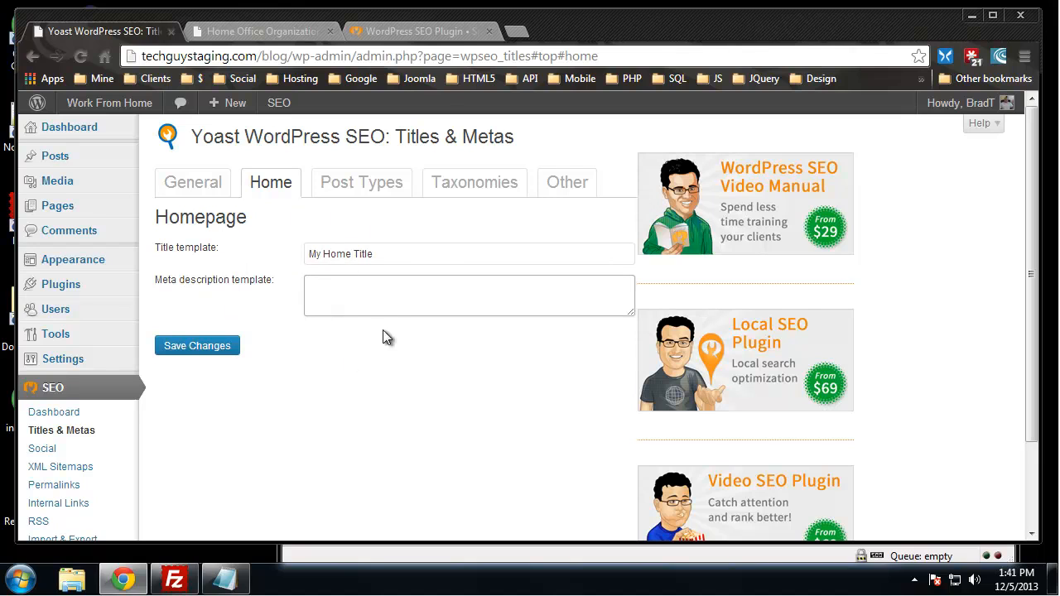
Open the Post Types section and review the title, meta and robots options for posts, pages and media
{"action": "left_click", "coordinate": [347, 188]}
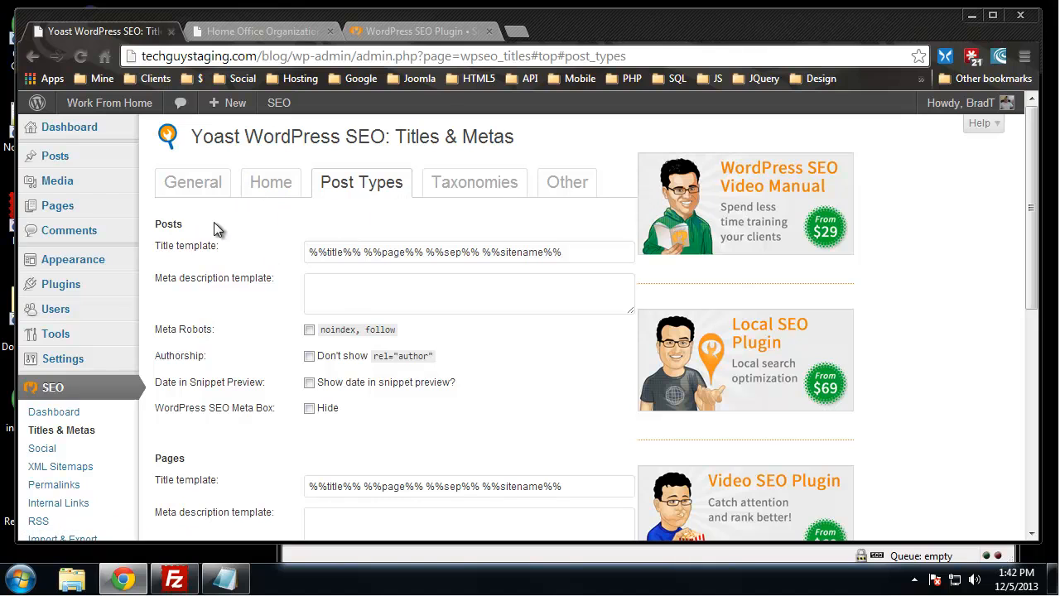
{"action": "scroll", "coordinate": [580, 352], "scroll_direction": "down", "scroll_amount": 2}
{"action": "scroll", "coordinate": [544, 345], "scroll_direction": "up", "scroll_amount": 1}
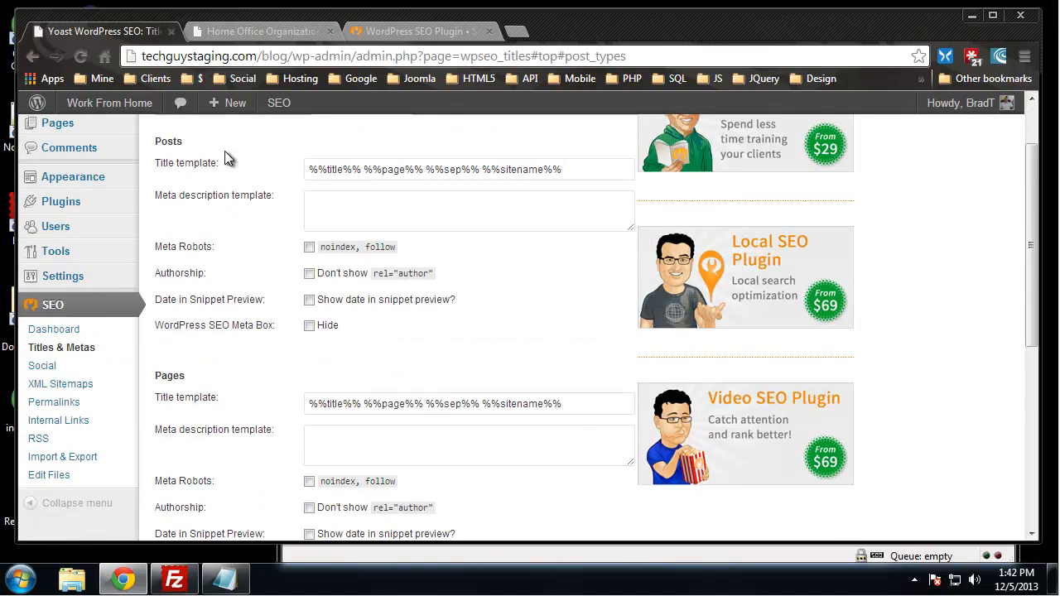
{"action": "scroll", "coordinate": [173, 268], "scroll_direction": "down", "scroll_amount": 3}
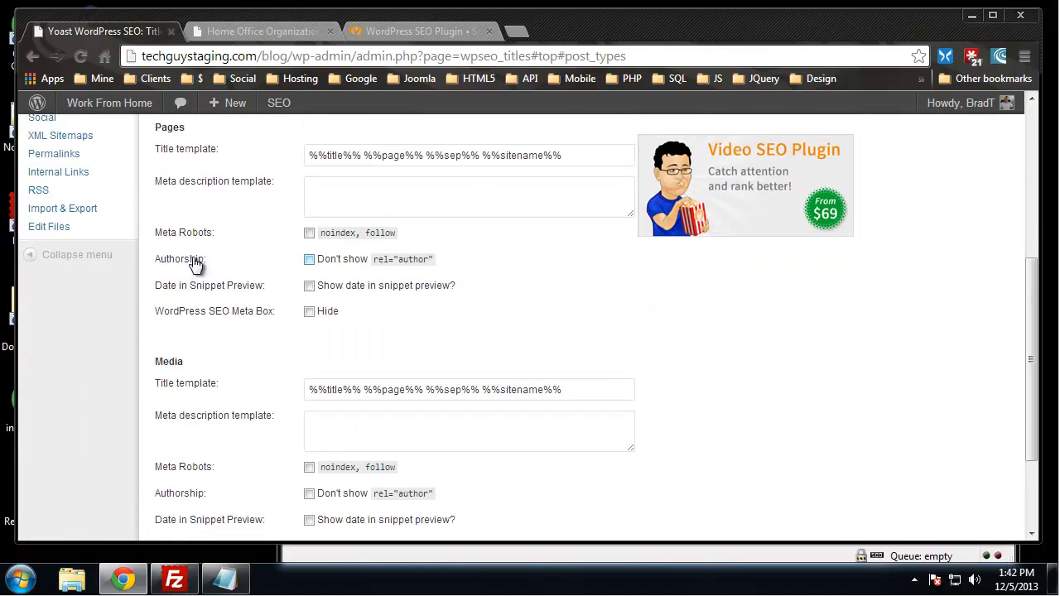
{"action": "scroll", "coordinate": [196, 248], "scroll_direction": "up", "scroll_amount": 1}
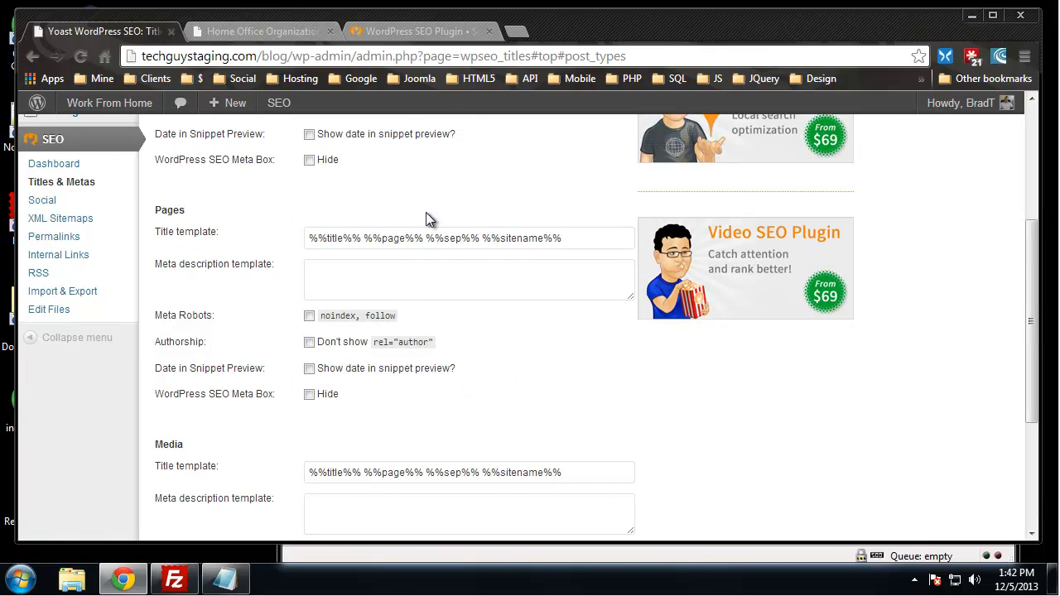
{"action": "scroll", "coordinate": [440, 290], "scroll_direction": "down", "scroll_amount": 2}
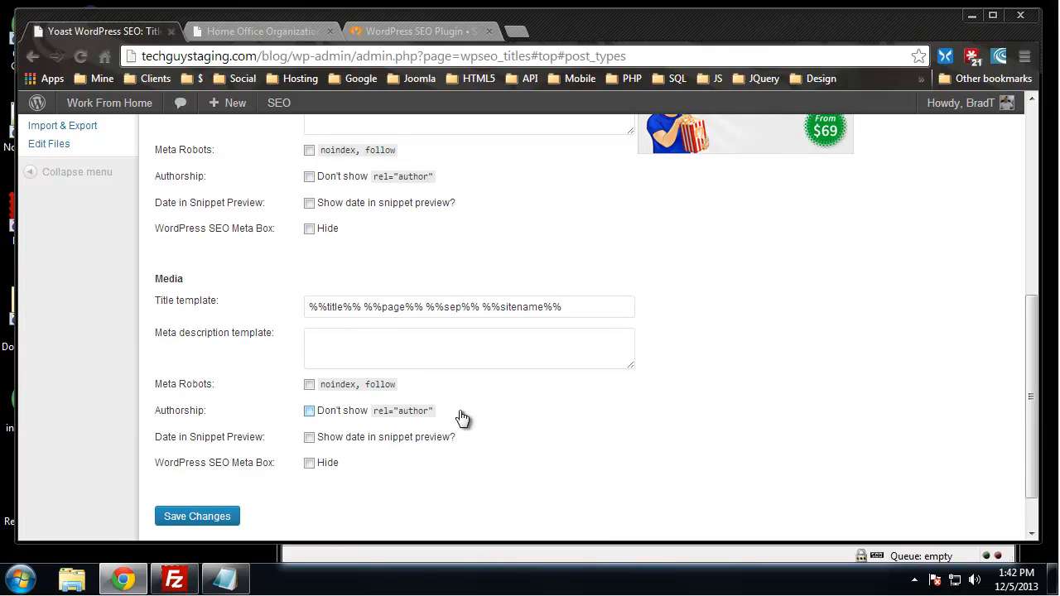
{"action": "scroll", "coordinate": [579, 414], "scroll_direction": "up", "scroll_amount": 2}
{"action": "scroll", "coordinate": [581, 409], "scroll_direction": "up", "scroll_amount": 3}
{"action": "scroll", "coordinate": [580, 404], "scroll_direction": "down", "scroll_amount": 1}
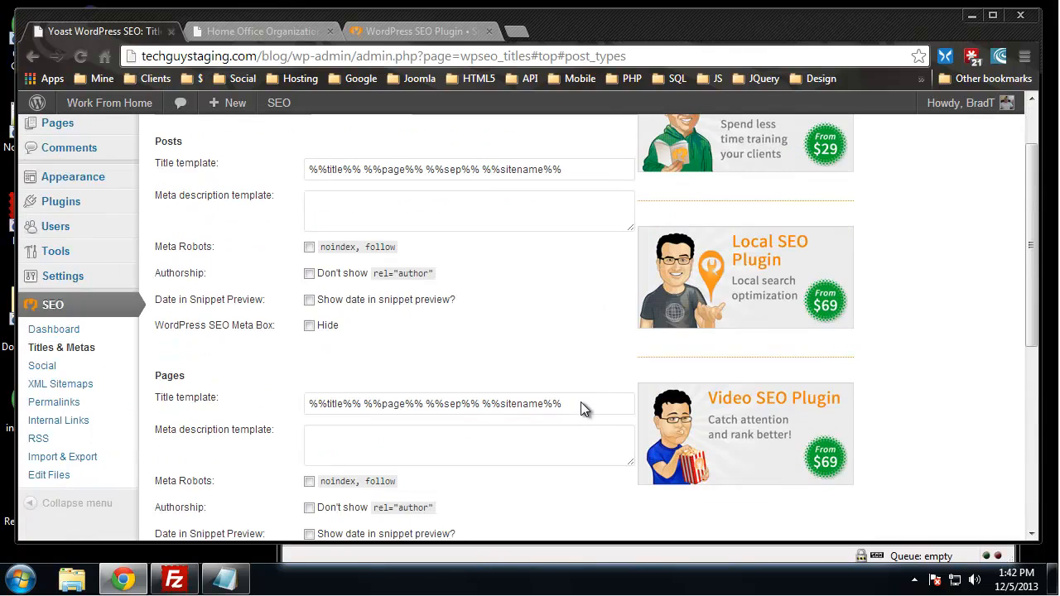
Examine the title template for posts and clear their noindex, follow meta robots option
{"action": "left_click_drag", "start_coordinate": [573, 170], "coordinate": [303, 171]}
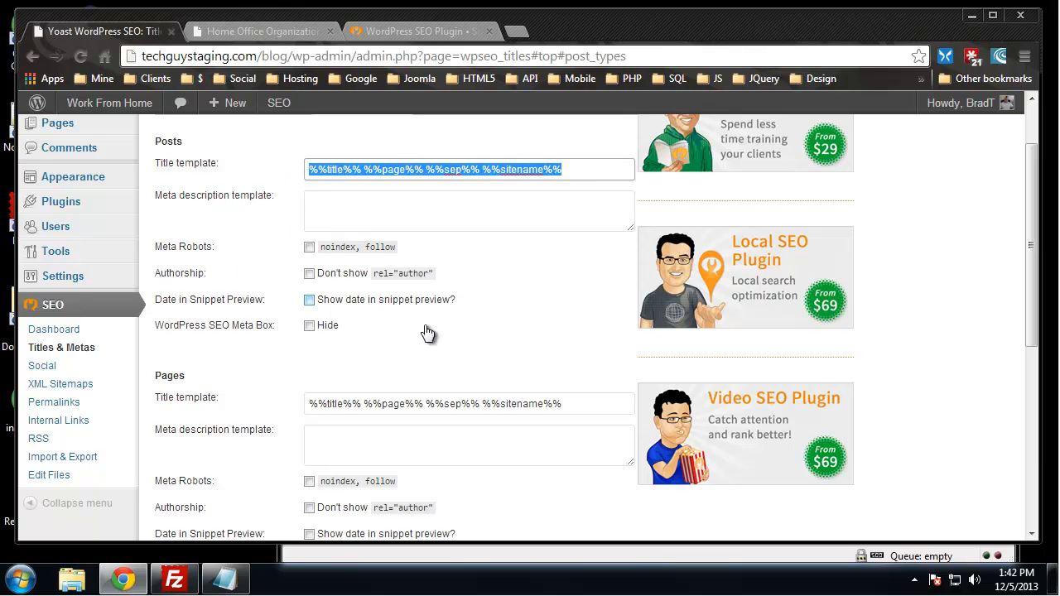
{"action": "left_click", "coordinate": [489, 373]}
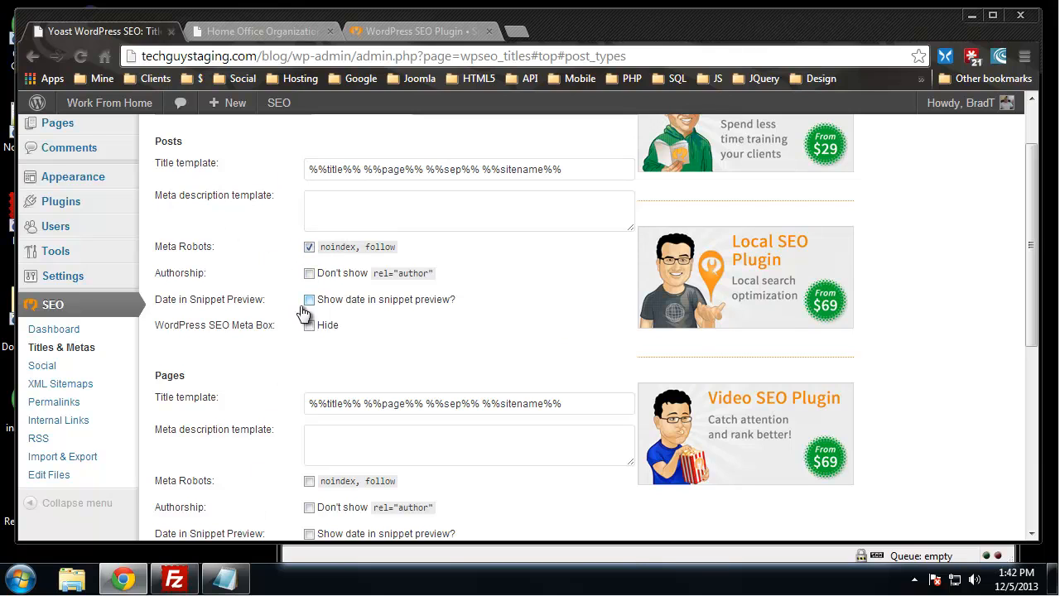
{"action": "left_click", "coordinate": [309, 247]}
{"action": "scroll", "coordinate": [421, 402], "scroll_direction": "up", "scroll_amount": 1}
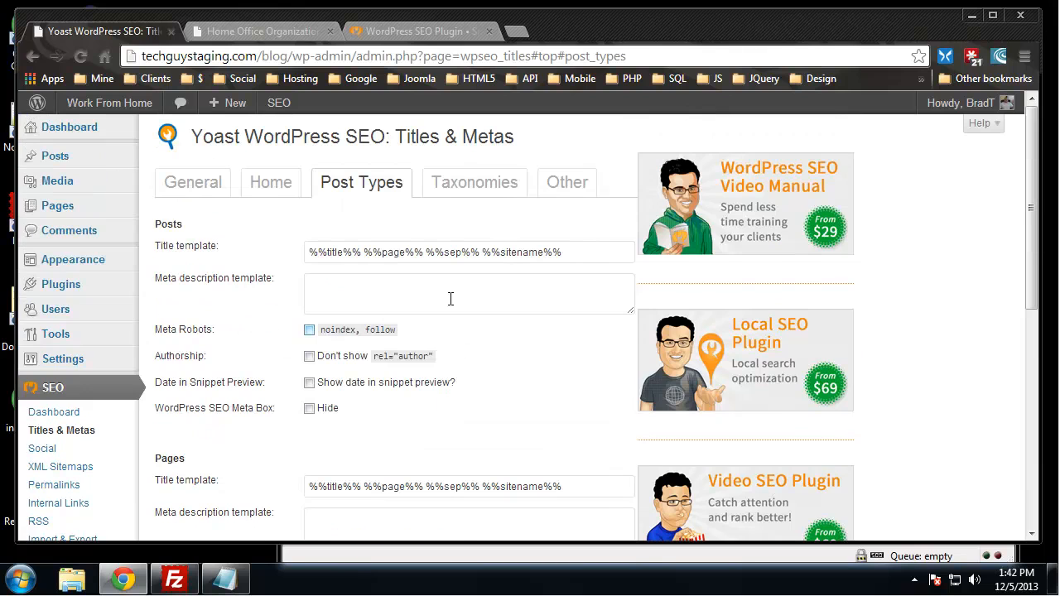
Open the Taxonomies section and examine the title templates for categories, tags and formats
{"action": "left_click", "coordinate": [475, 184]}
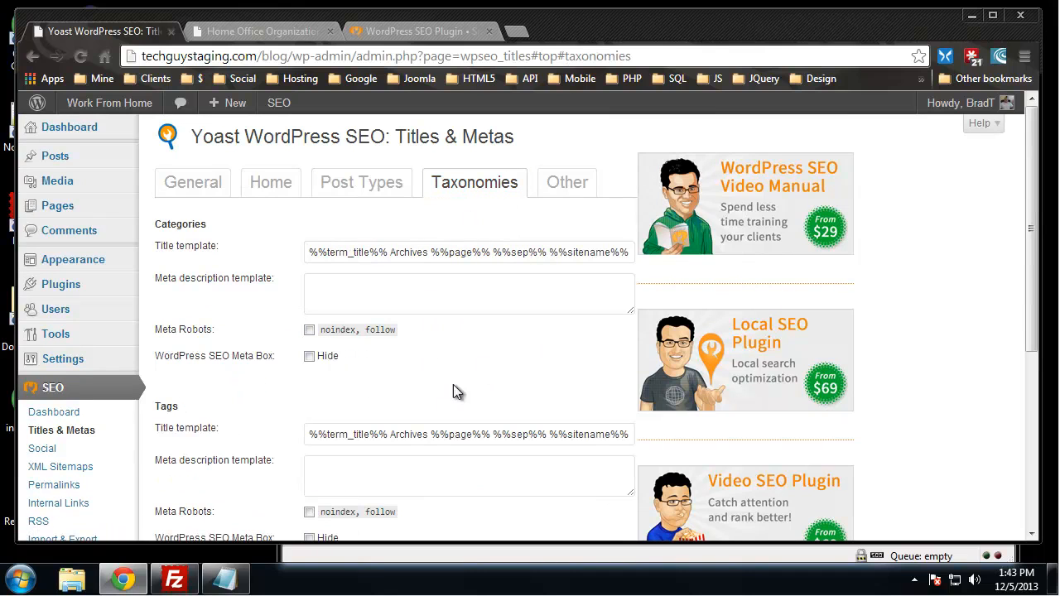
{"action": "scroll", "coordinate": [223, 247], "scroll_direction": "down", "scroll_amount": 3}
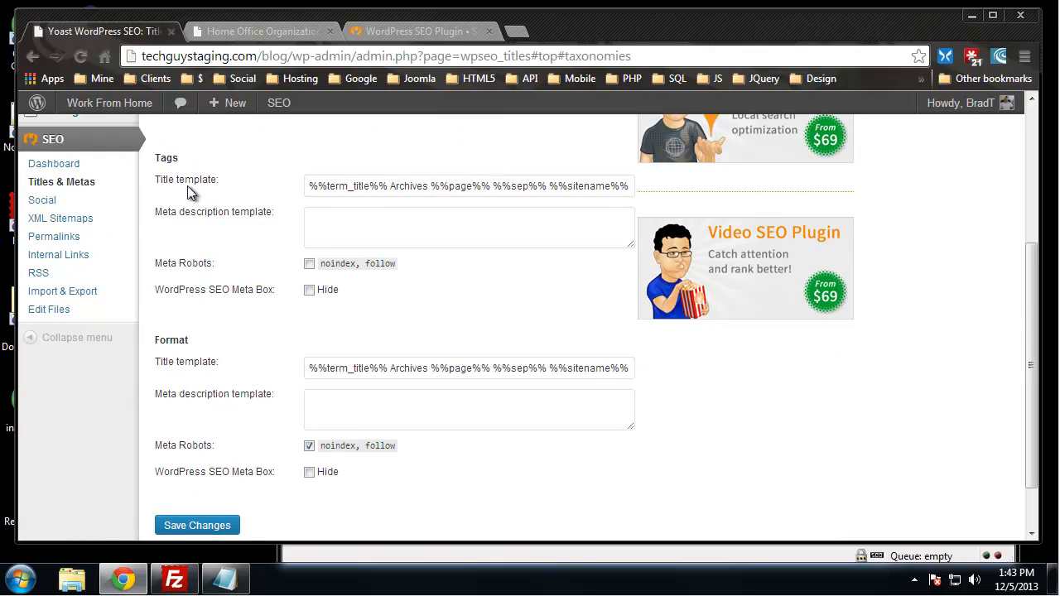
{"action": "scroll", "coordinate": [171, 188], "scroll_direction": "up", "scroll_amount": 3}
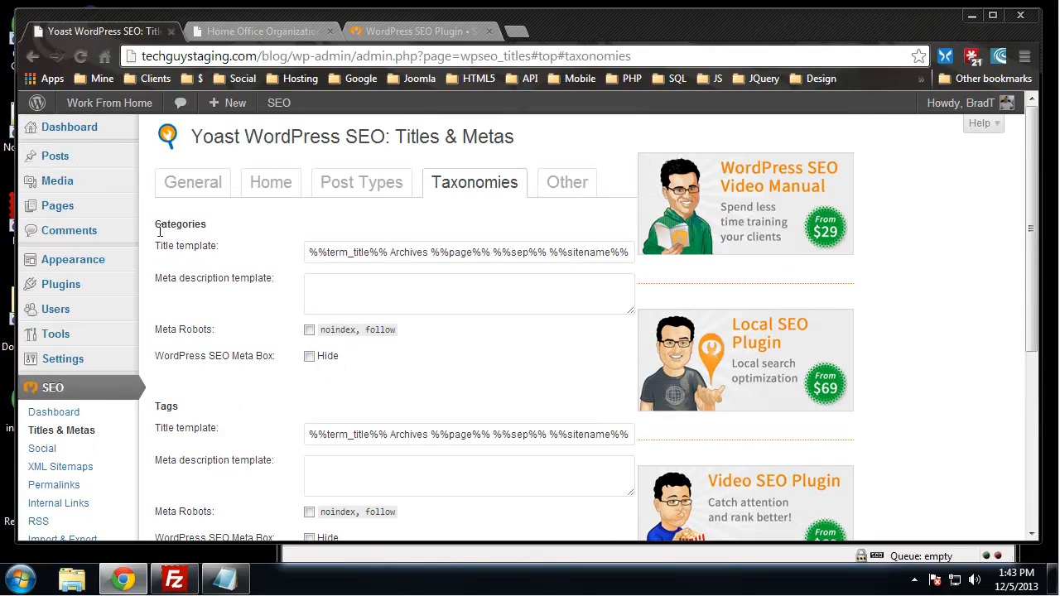
{"action": "left_click", "coordinate": [398, 253]}
{"action": "left_click_drag", "start_coordinate": [370, 252], "coordinate": [602, 260]}
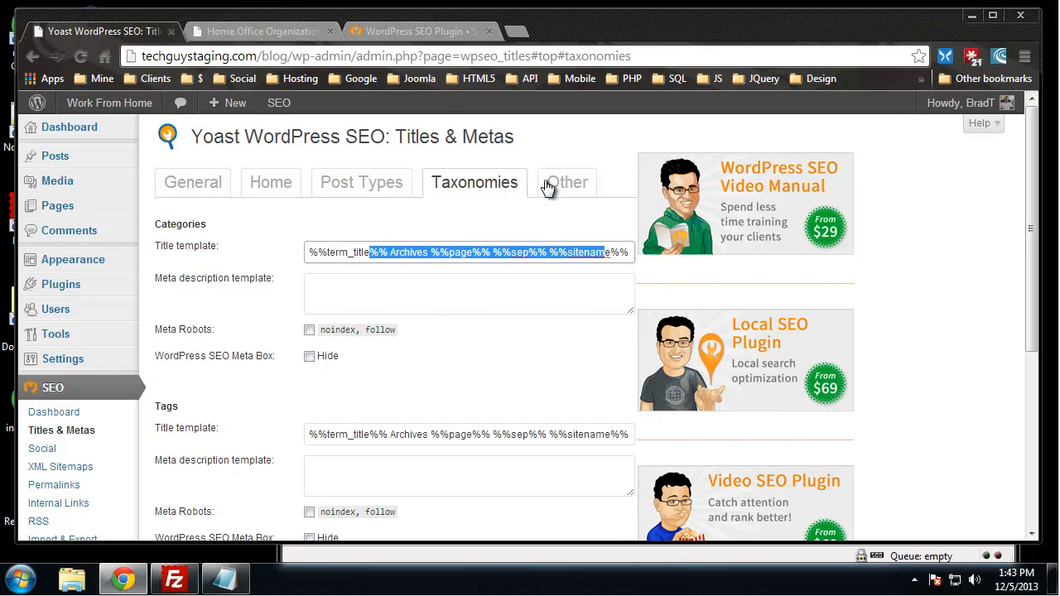
Review the author archive, date archive and special page options in the Other section, and return to the General section
{"action": "left_click", "coordinate": [567, 184]}
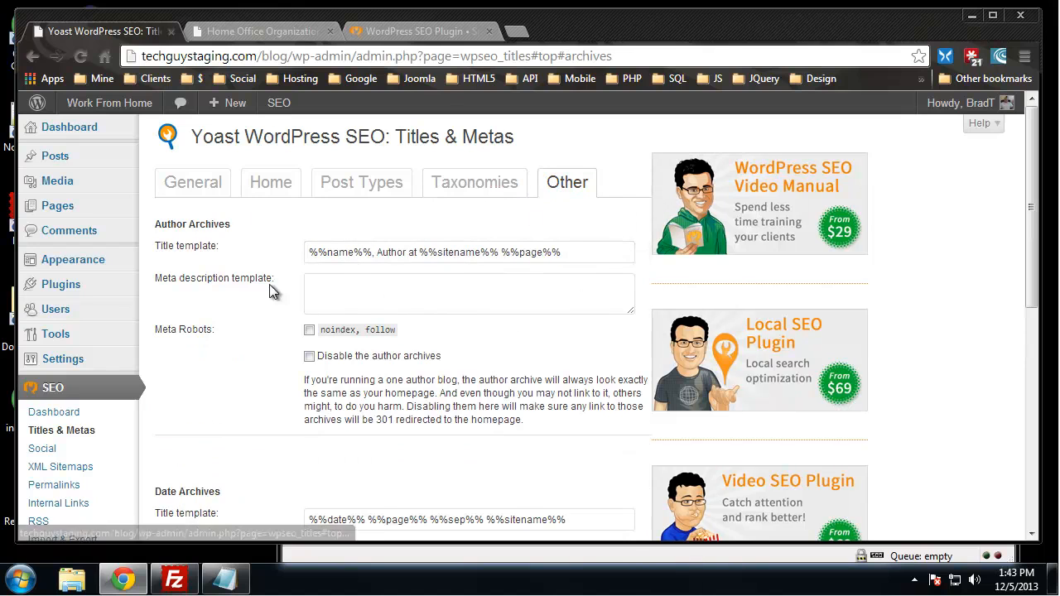
{"action": "scroll", "coordinate": [257, 276], "scroll_direction": "down", "scroll_amount": 3}
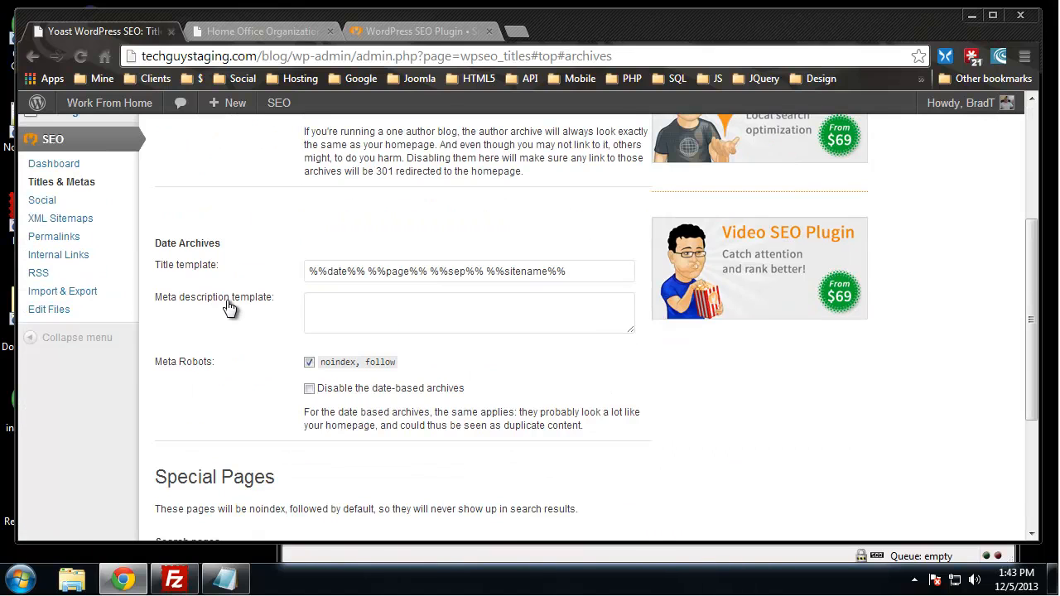
{"action": "scroll", "coordinate": [244, 283], "scroll_direction": "down", "scroll_amount": 2}
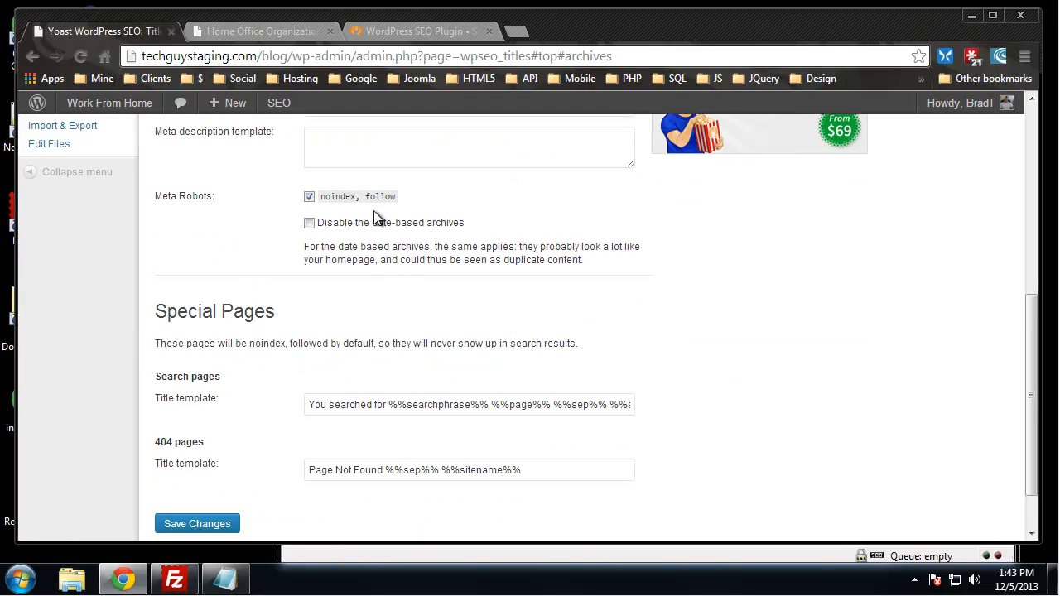
{"action": "scroll", "coordinate": [487, 391], "scroll_direction": "down", "scroll_amount": 1}
{"action": "scroll", "coordinate": [488, 392], "scroll_direction": "up", "scroll_amount": 7}
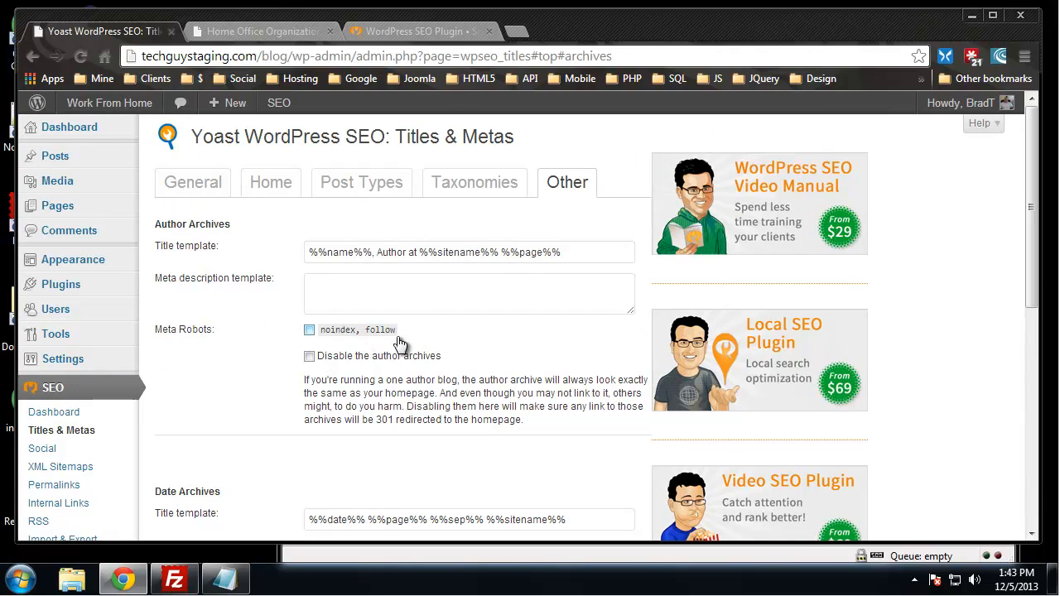
{"action": "left_click", "coordinate": [192, 185]}
{"action": "scroll", "coordinate": [190, 238], "scroll_direction": "down", "scroll_amount": 3}
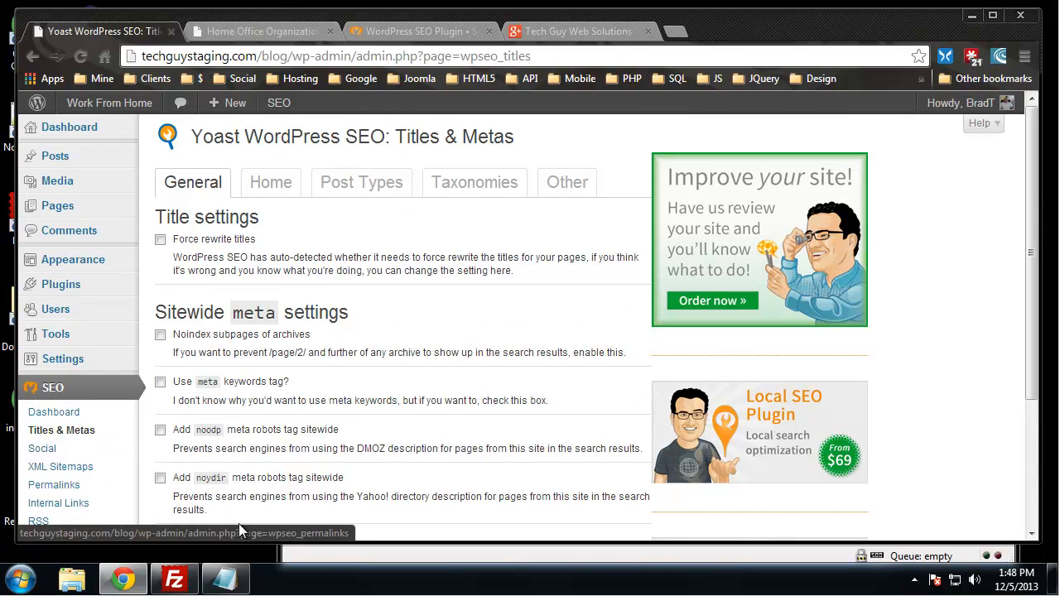
Open the SEO plugin's Social settings and start adding a Facebook admin
{"action": "left_click", "coordinate": [42, 452]}
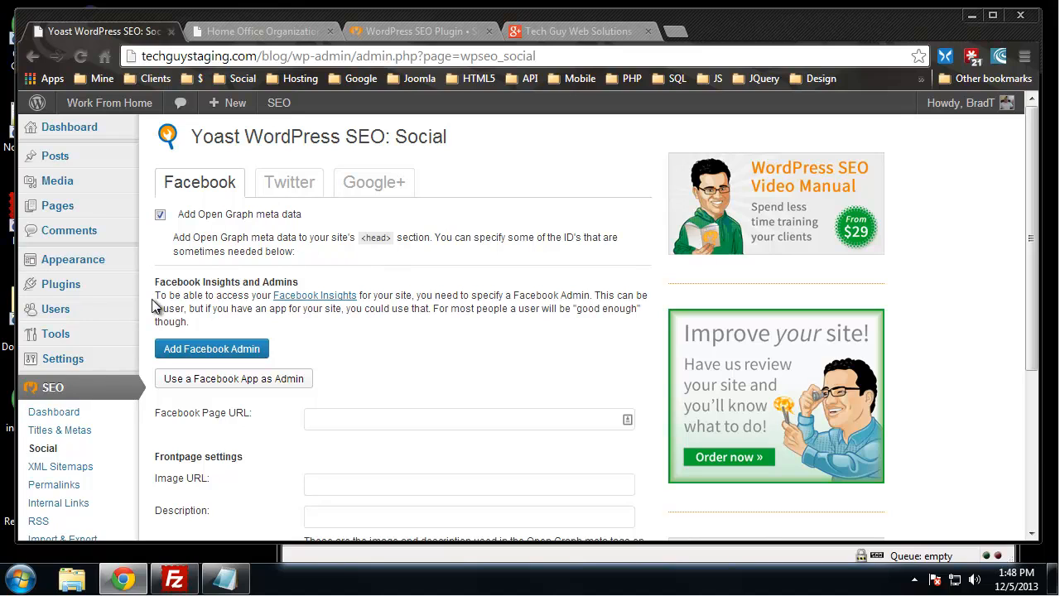
{"action": "scroll", "coordinate": [409, 352], "scroll_direction": "down", "scroll_amount": 1}
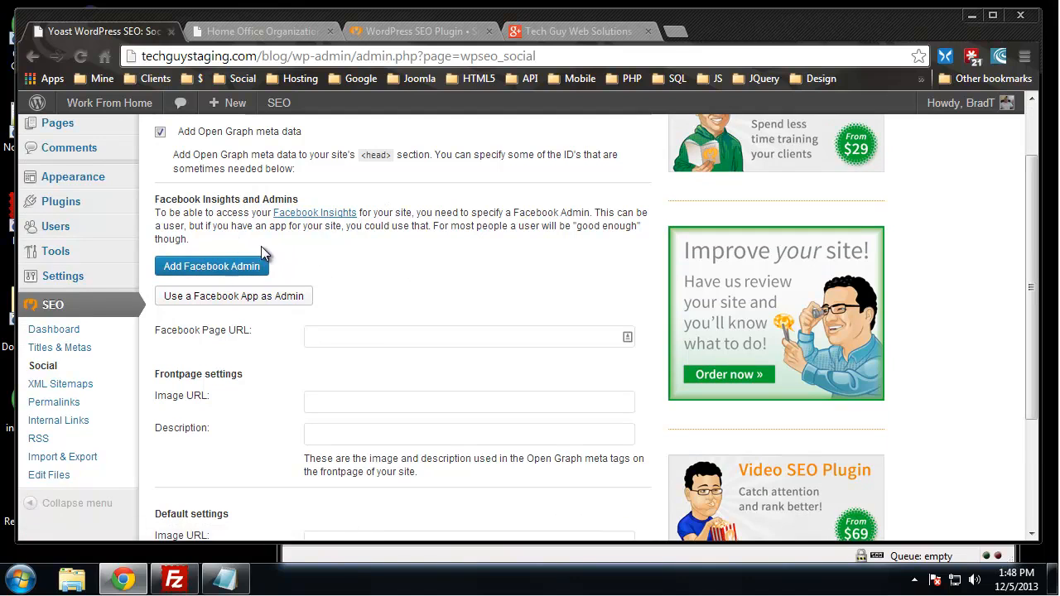
{"action": "left_click", "coordinate": [199, 269]}
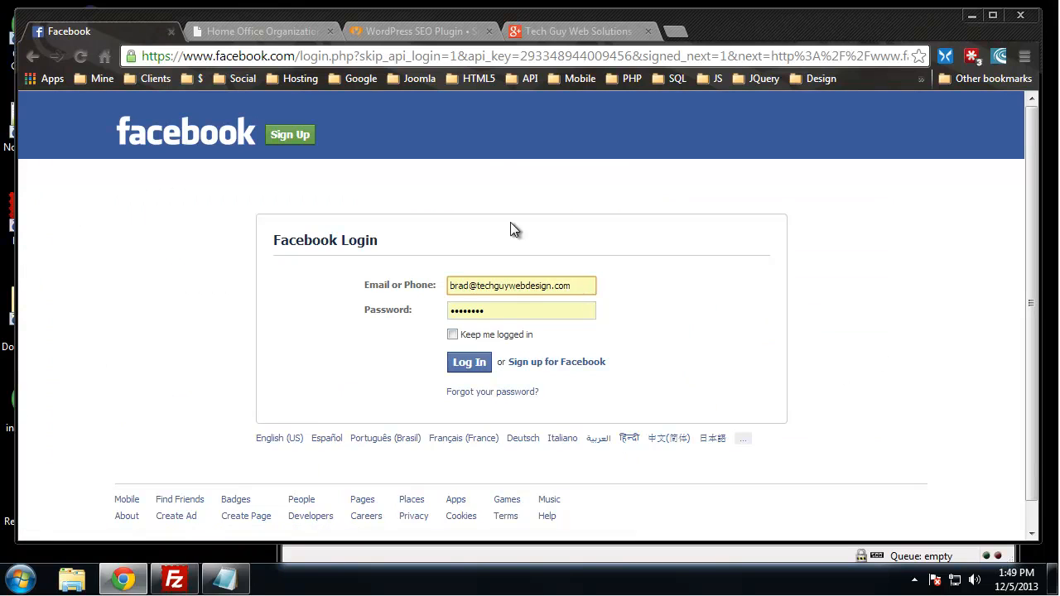
Fill in the saved Facebook e-mail and password, log in, and authorize WordPress SEO by Yoast to access the profile
{"action": "left_click", "coordinate": [589, 287]}
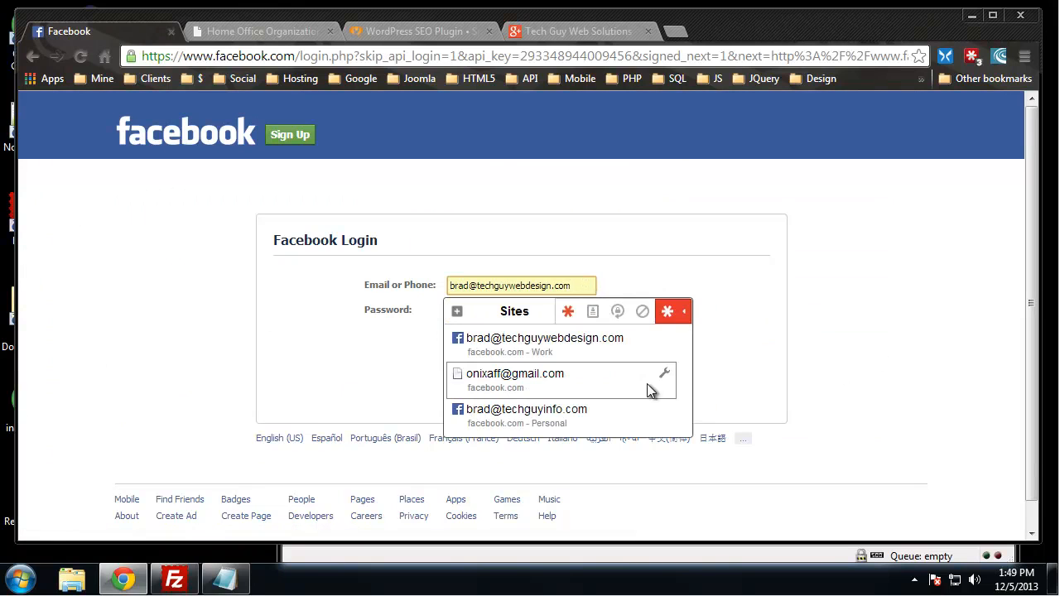
{"action": "left_click", "coordinate": [505, 379]}
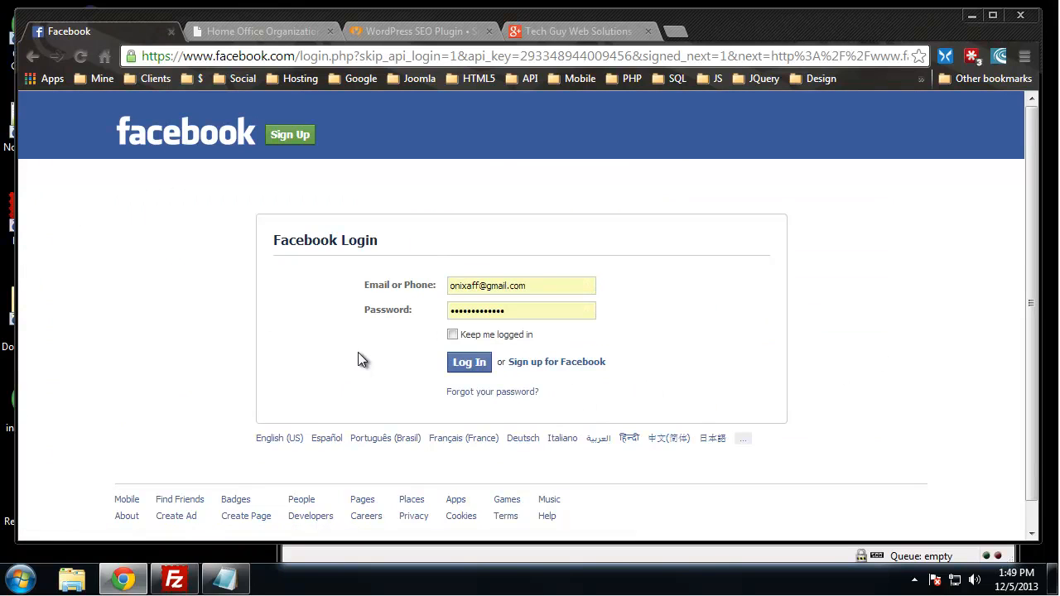
{"action": "left_click", "coordinate": [468, 364]}
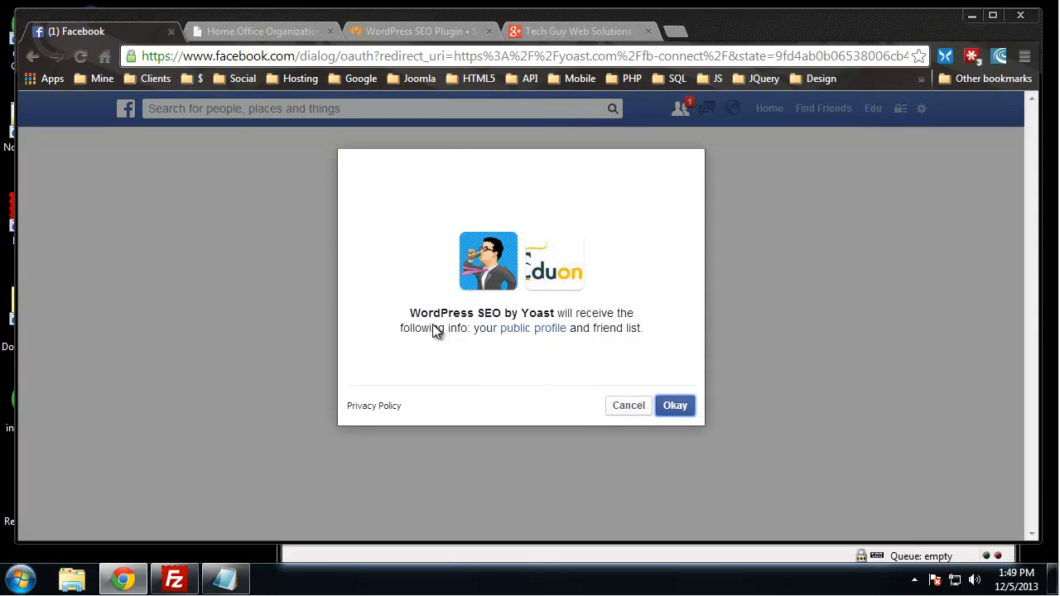
{"action": "left_click", "coordinate": [676, 406]}
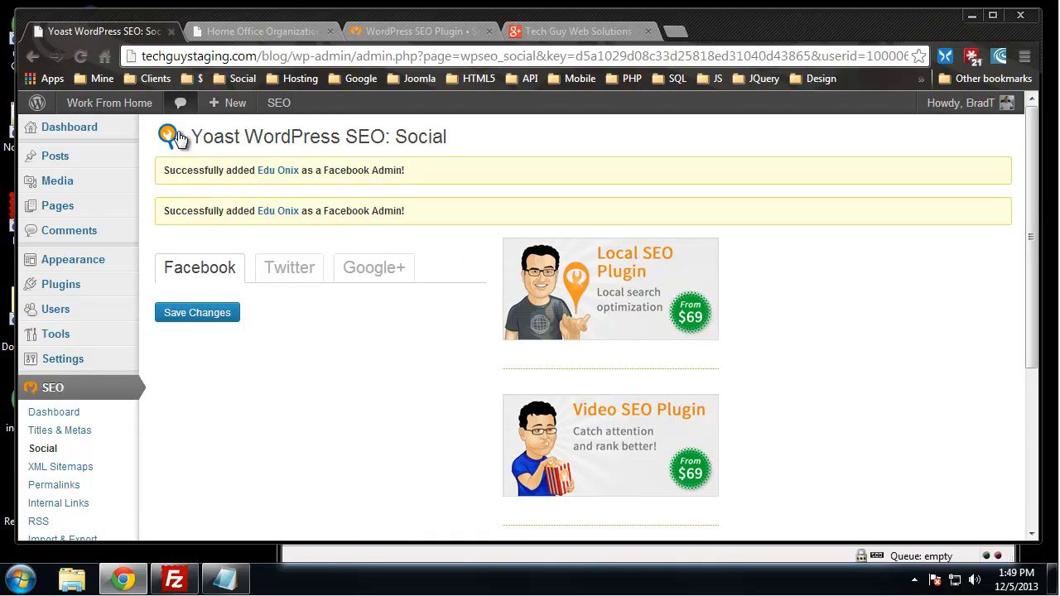
Save the Social settings with the newly connected Facebook admin
{"action": "left_click", "coordinate": [197, 314]}
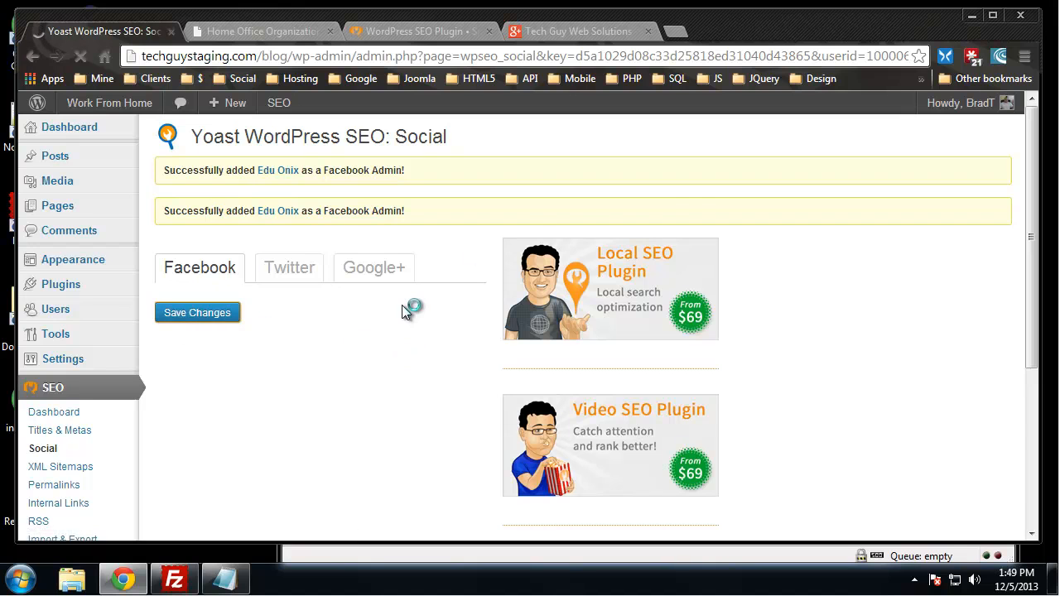
{"action": "scroll", "coordinate": [402, 305], "scroll_direction": "down", "scroll_amount": 3}
{"action": "scroll", "coordinate": [367, 285], "scroll_direction": "up", "scroll_amount": 2}
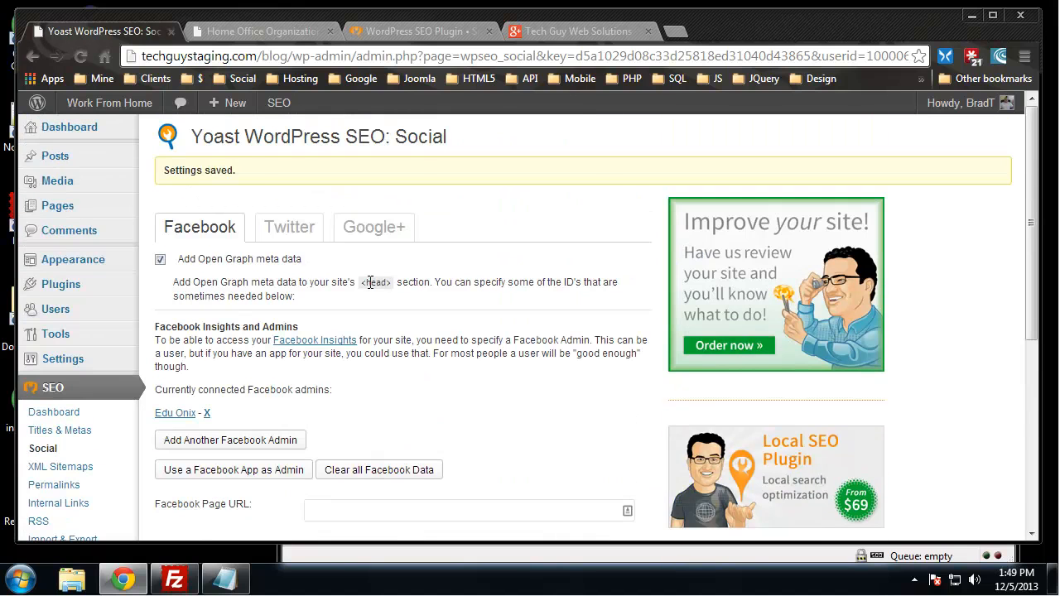
{"action": "scroll", "coordinate": [367, 285], "scroll_direction": "down", "scroll_amount": 2}
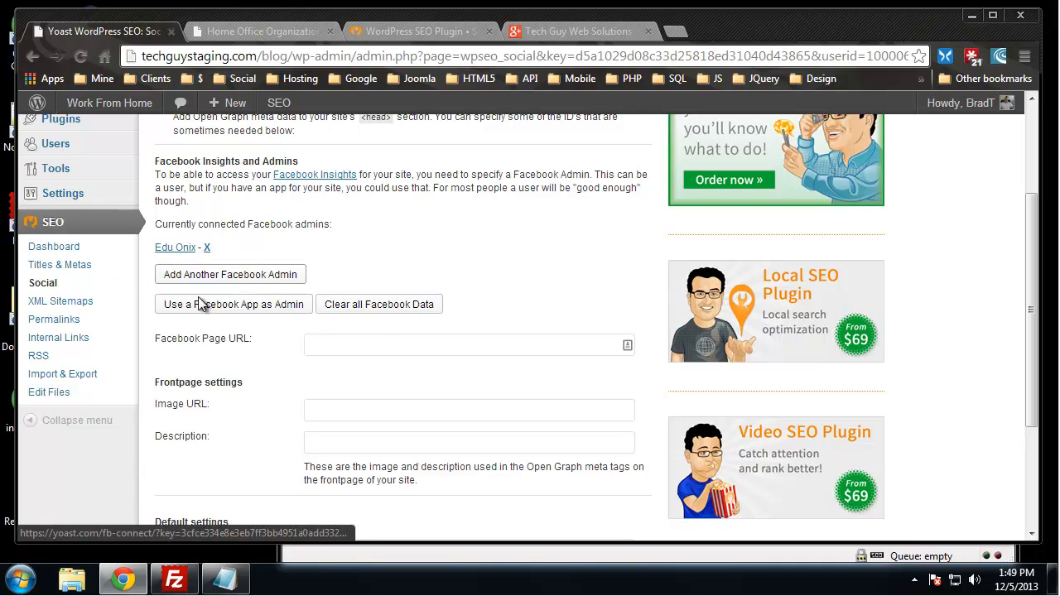
{"action": "scroll", "coordinate": [227, 354], "scroll_direction": "down", "scroll_amount": 1}
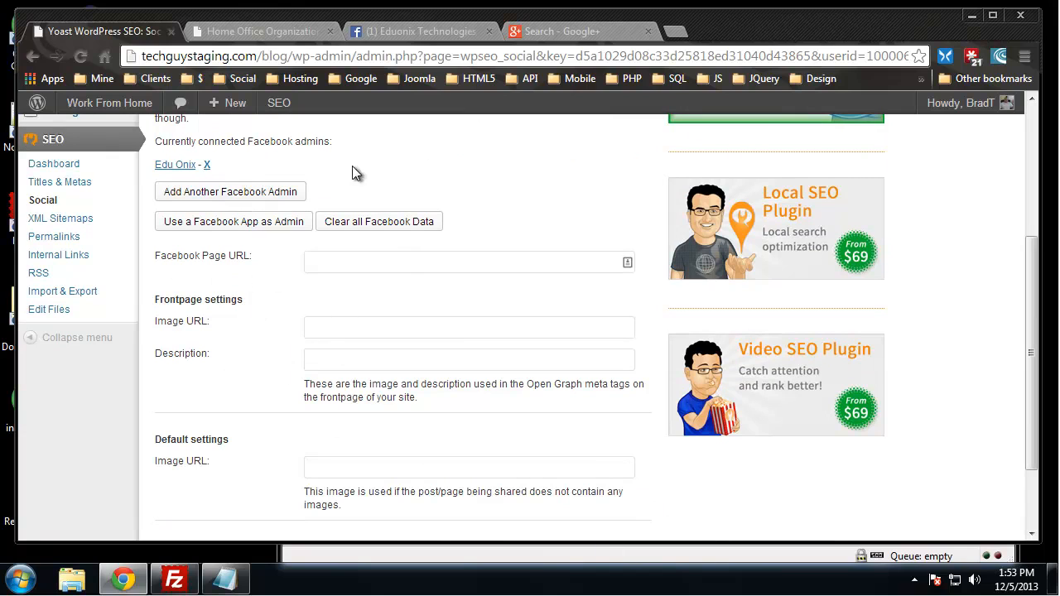
{"action": "left_click", "coordinate": [370, 33]}
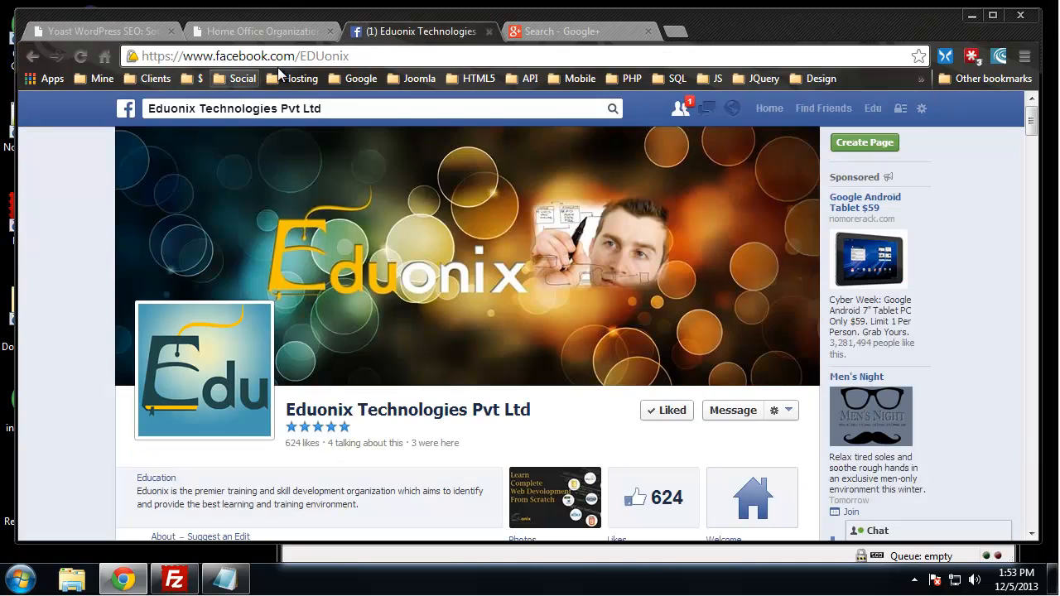
{"action": "left_click", "coordinate": [358, 54]}
{"action": "right_click", "coordinate": [334, 56]}
{"action": "left_click", "coordinate": [365, 113]}
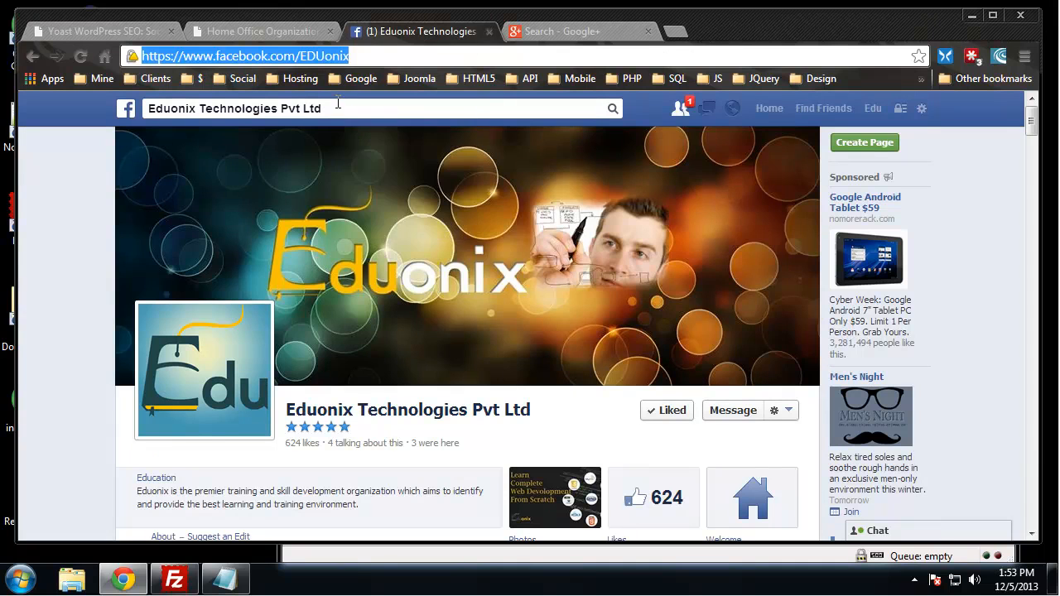
{"action": "left_click", "coordinate": [110, 30]}
{"action": "left_click", "coordinate": [357, 265]}
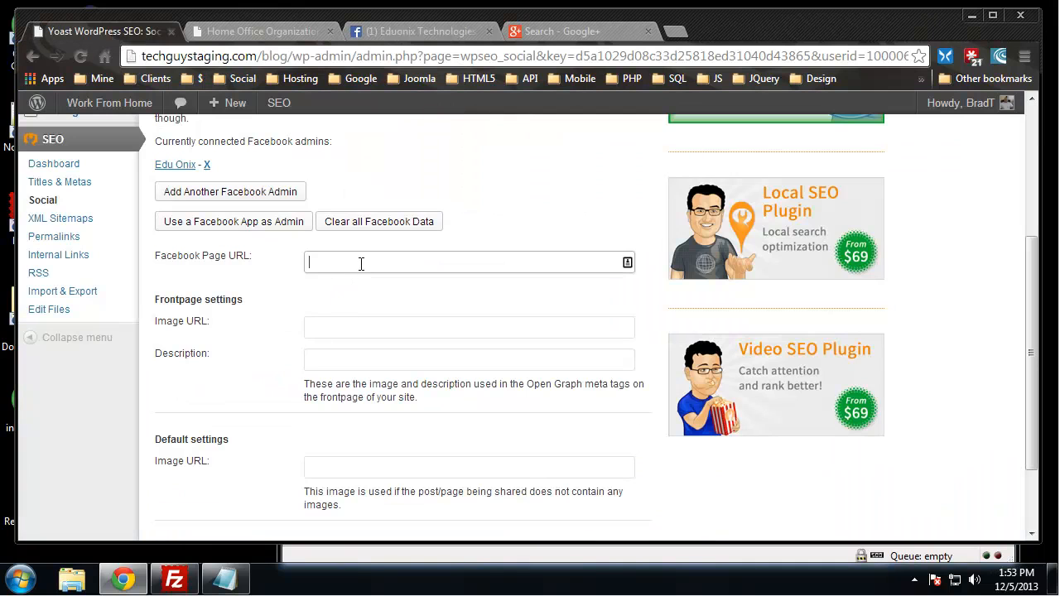
{"action": "right_click", "coordinate": [360, 263]}
{"action": "left_click", "coordinate": [419, 361]}
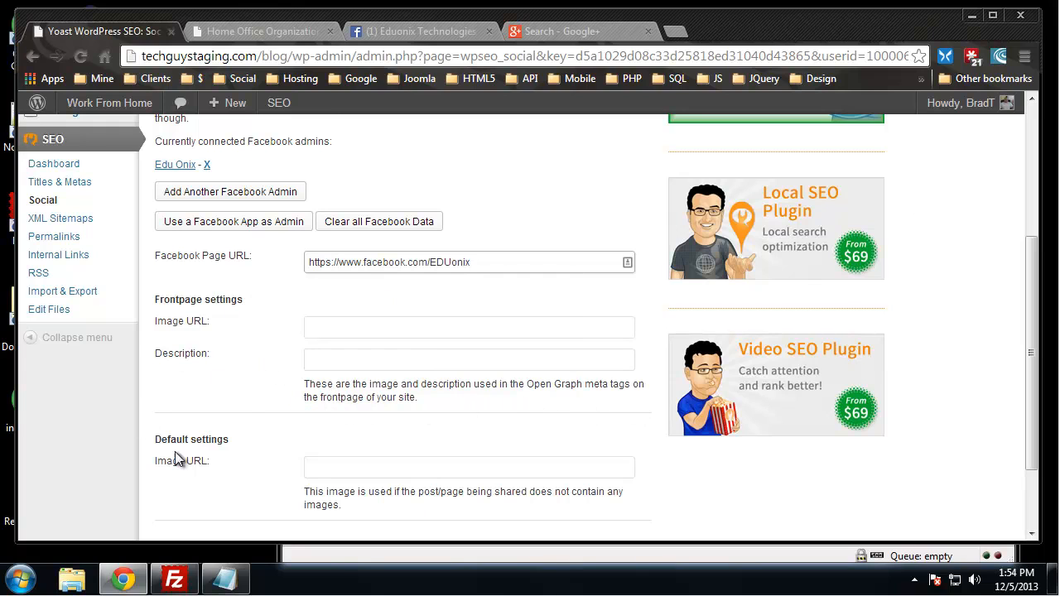
Review the front page and default image fields, and save the Facebook social settings
{"action": "left_click", "coordinate": [342, 471]}
{"action": "scroll", "coordinate": [390, 424], "scroll_direction": "down", "scroll_amount": 3}
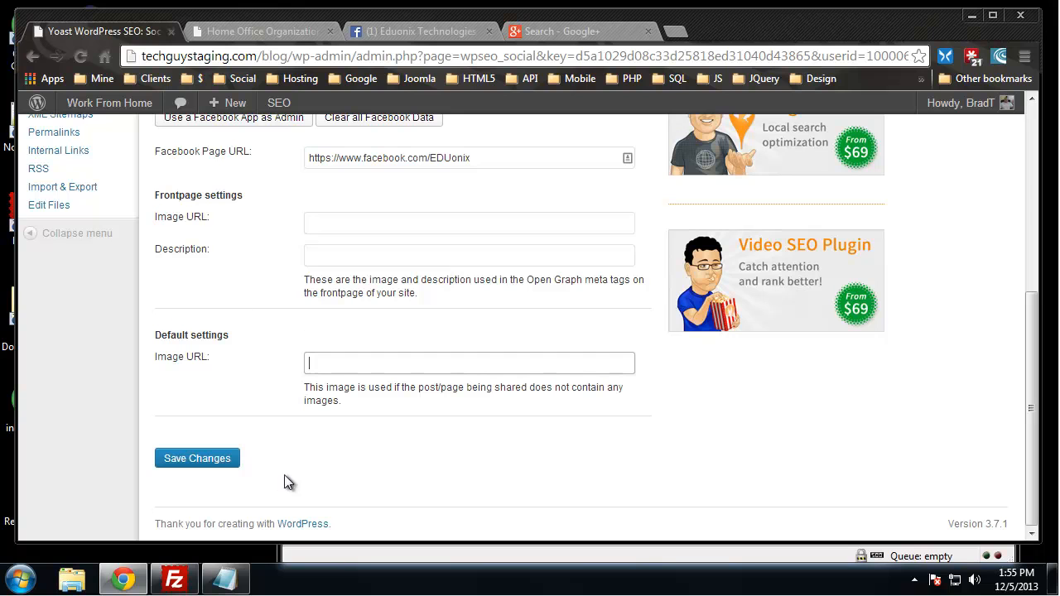
{"action": "scroll", "coordinate": [390, 463], "scroll_direction": "up", "scroll_amount": 2}
{"action": "scroll", "coordinate": [440, 466], "scroll_direction": "down", "scroll_amount": 1}
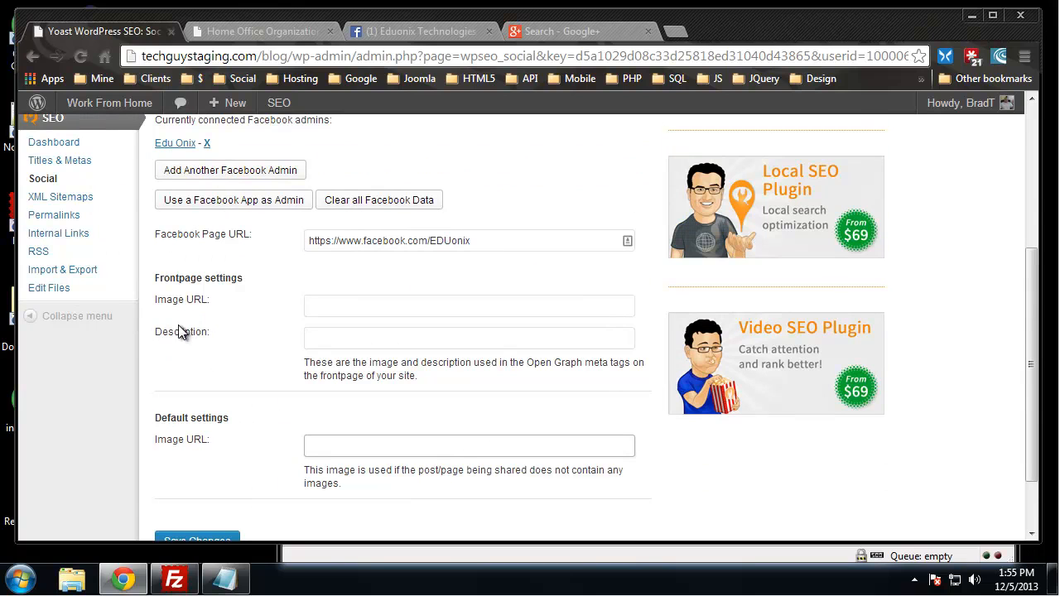
{"action": "scroll", "coordinate": [130, 343], "scroll_direction": "down", "scroll_amount": 1}
{"action": "left_click", "coordinate": [234, 466]}
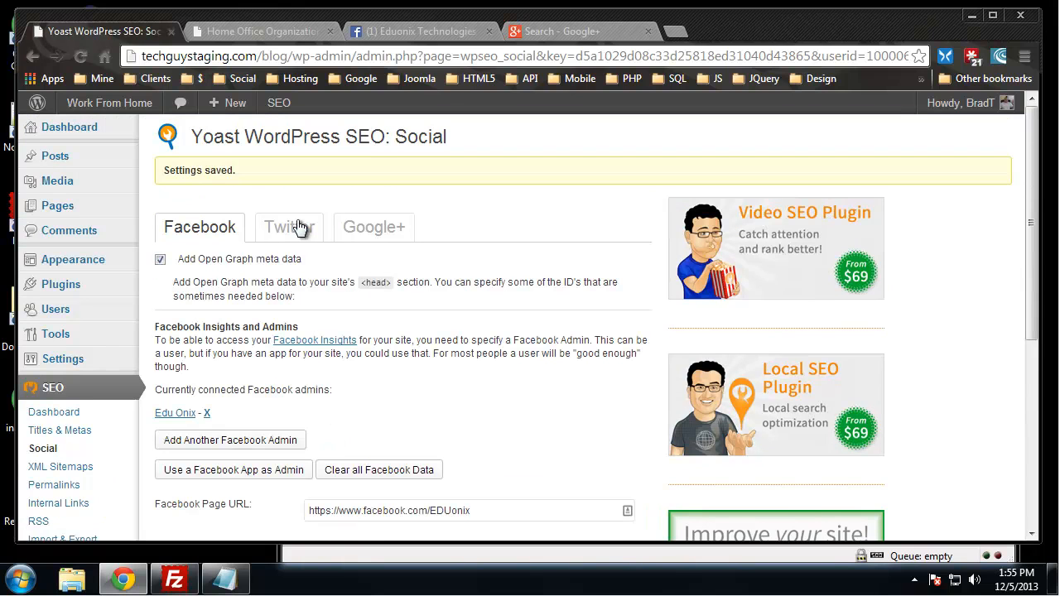
Enable Twitter card meta data in the Twitter social settings, and copy the username from the Eduonix Twitter page address
{"action": "left_click", "coordinate": [292, 217]}
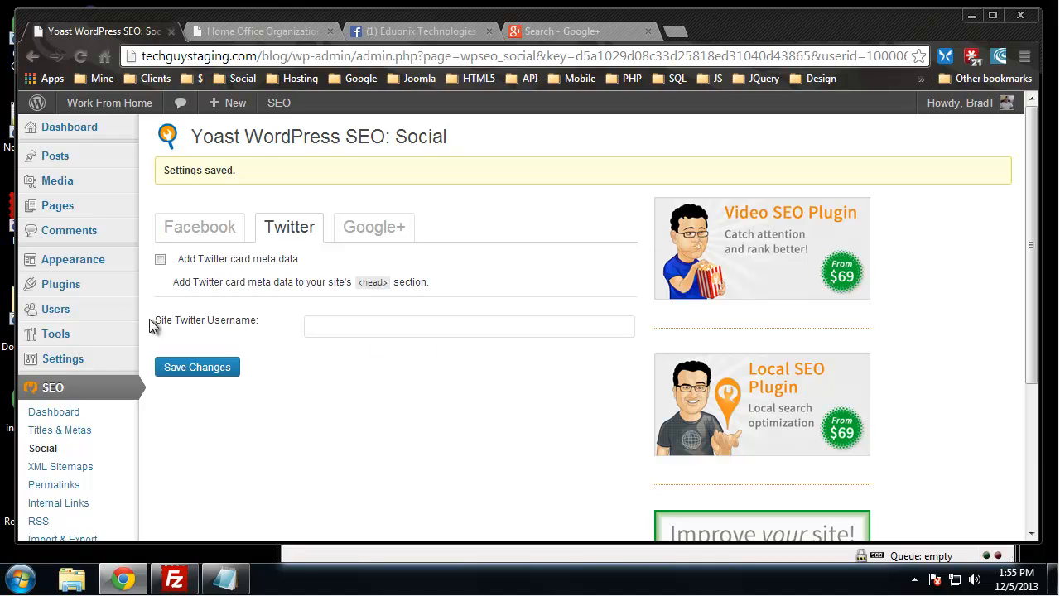
{"action": "left_click", "coordinate": [160, 260]}
{"action": "left_click", "coordinate": [396, 33]}
{"action": "left_click_drag", "start_coordinate": [444, 55], "coordinate": [347, 56]}
{"action": "right_click", "coordinate": [360, 56]}
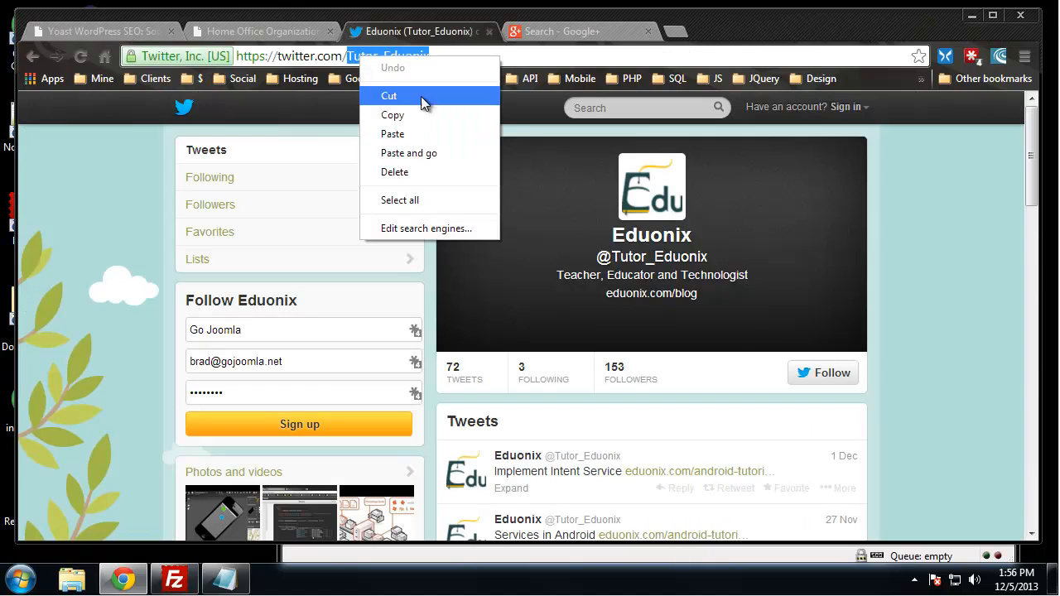
{"action": "left_click", "coordinate": [409, 115]}
Set the Site Twitter Username to Tutor_Eduonix and save the Twitter settings
{"action": "left_click", "coordinate": [93, 31]}
{"action": "left_click", "coordinate": [371, 323]}
{"action": "right_click", "coordinate": [372, 322]}
{"action": "left_click", "coordinate": [440, 158]}
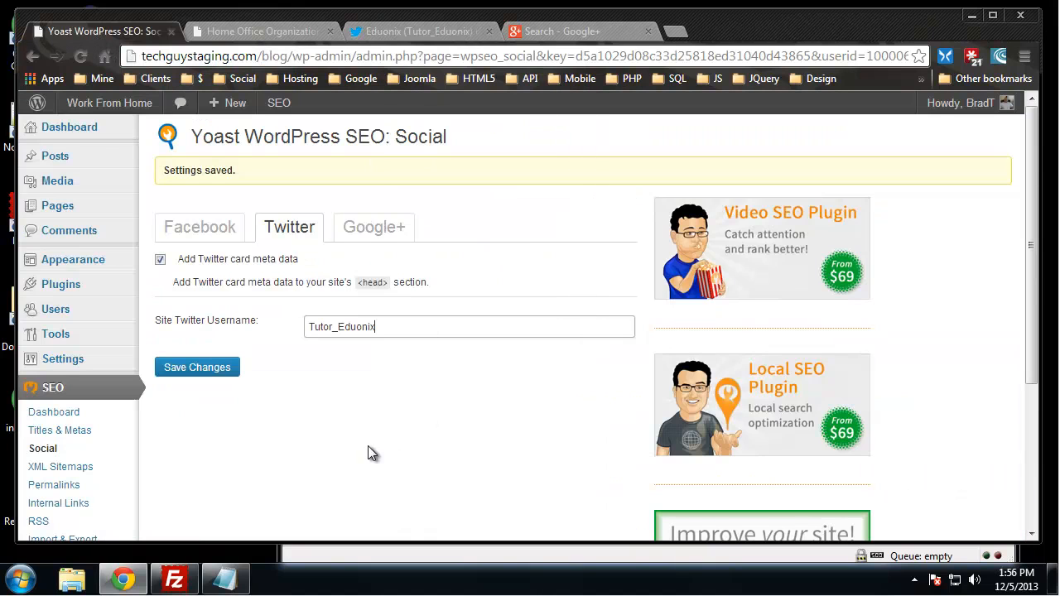
{"action": "left_click", "coordinate": [206, 369]}
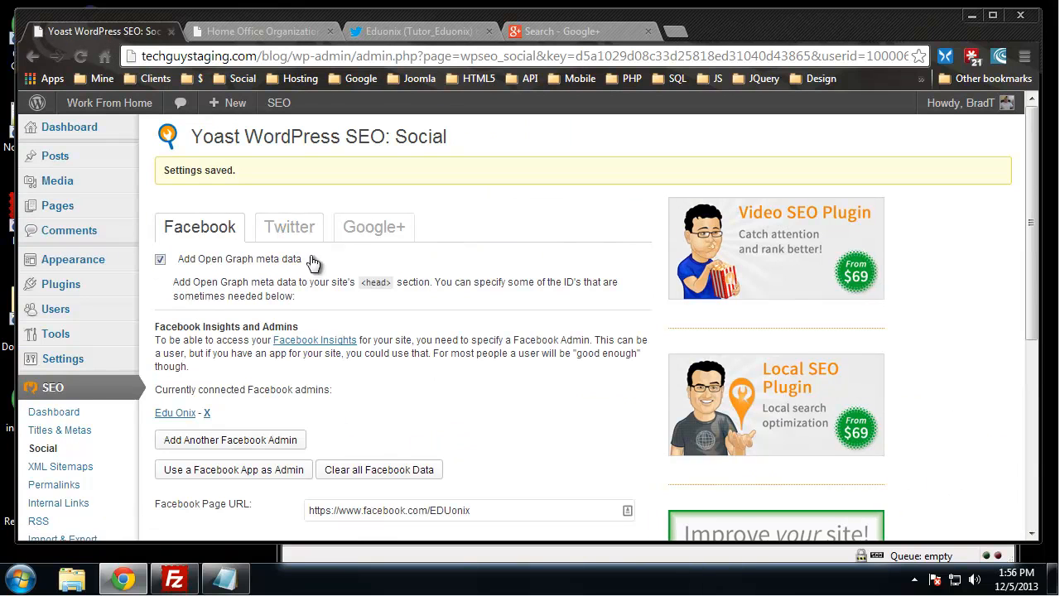
Open the Google+ social settings, and run a Google search for "wordpress blog" in a new tab
{"action": "left_click", "coordinate": [373, 227]}
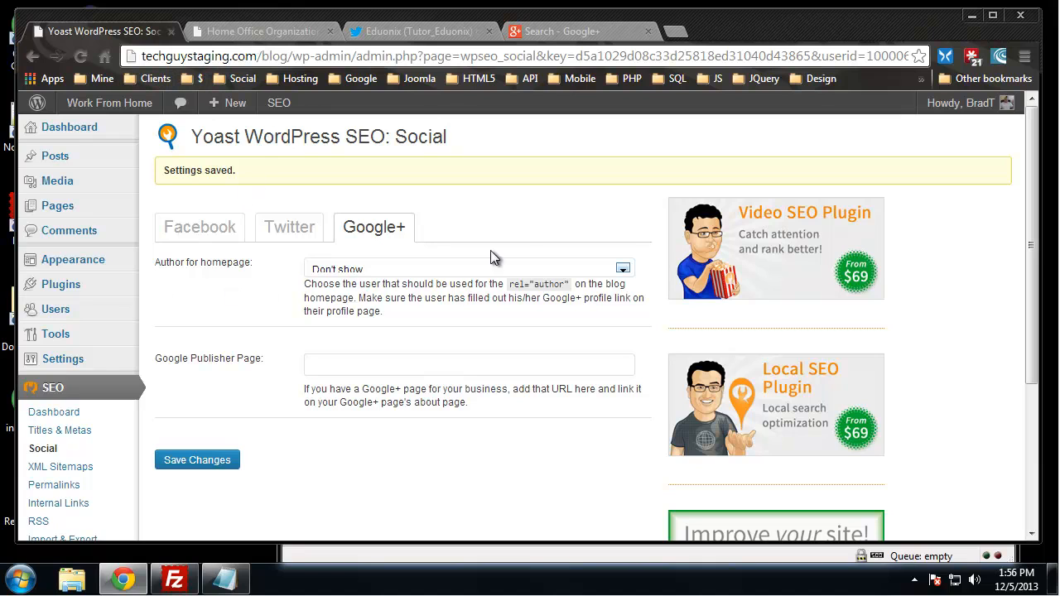
{"action": "left_click", "coordinate": [676, 32]}
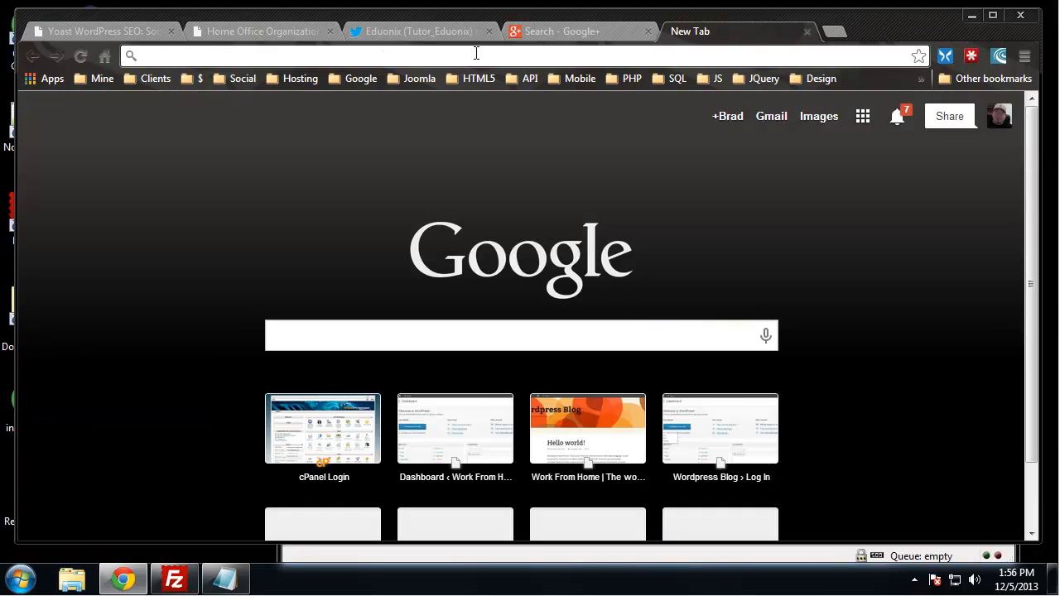
{"action": "type", "text": "wordpress"}
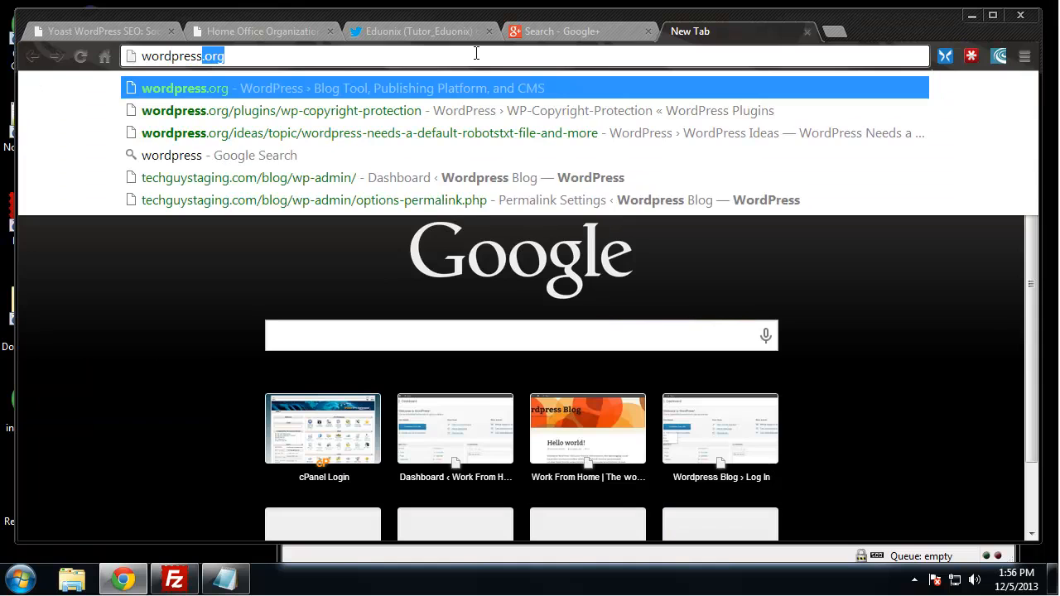
{"action": "type", "text": " blog"}
{"action": "key", "text": "Return"}
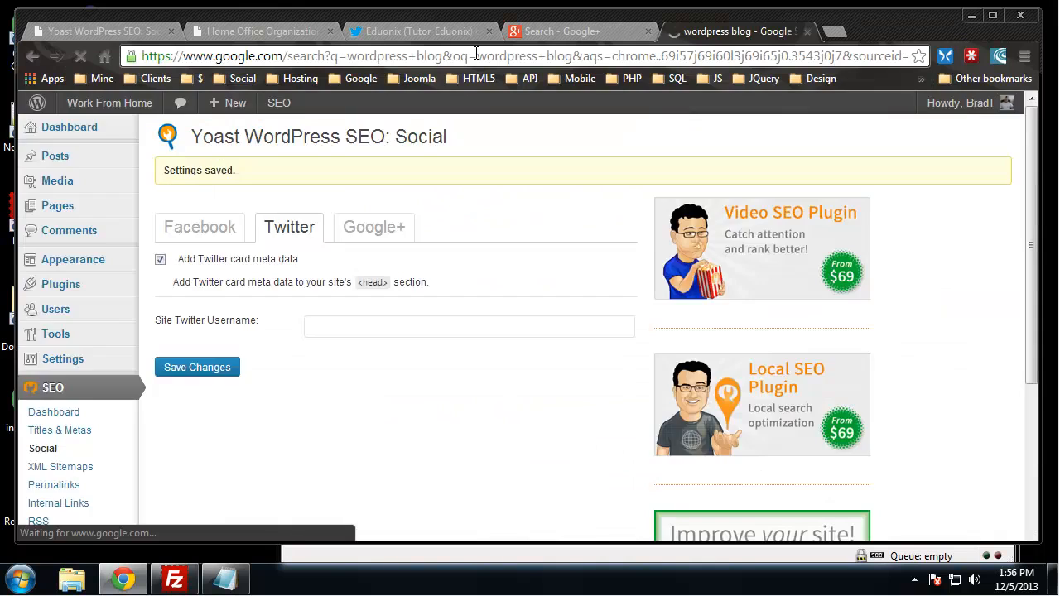
Examine the author photos and Google+ bylines in the search results, and close the search tab
{"action": "scroll", "coordinate": [448, 316], "scroll_direction": "down", "scroll_amount": 4}
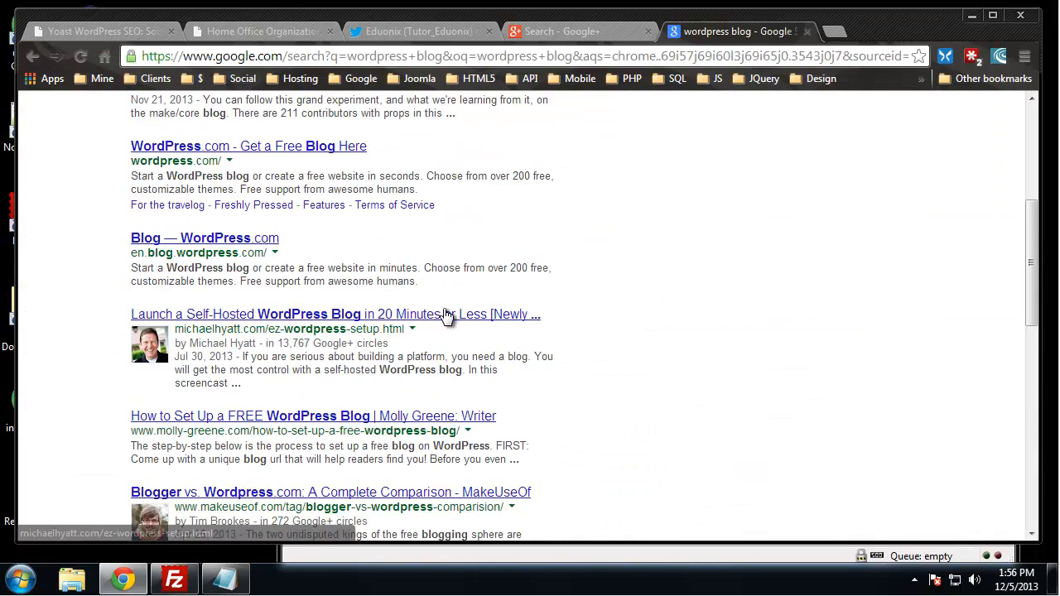
{"action": "scroll", "coordinate": [445, 313], "scroll_direction": "down", "scroll_amount": 1}
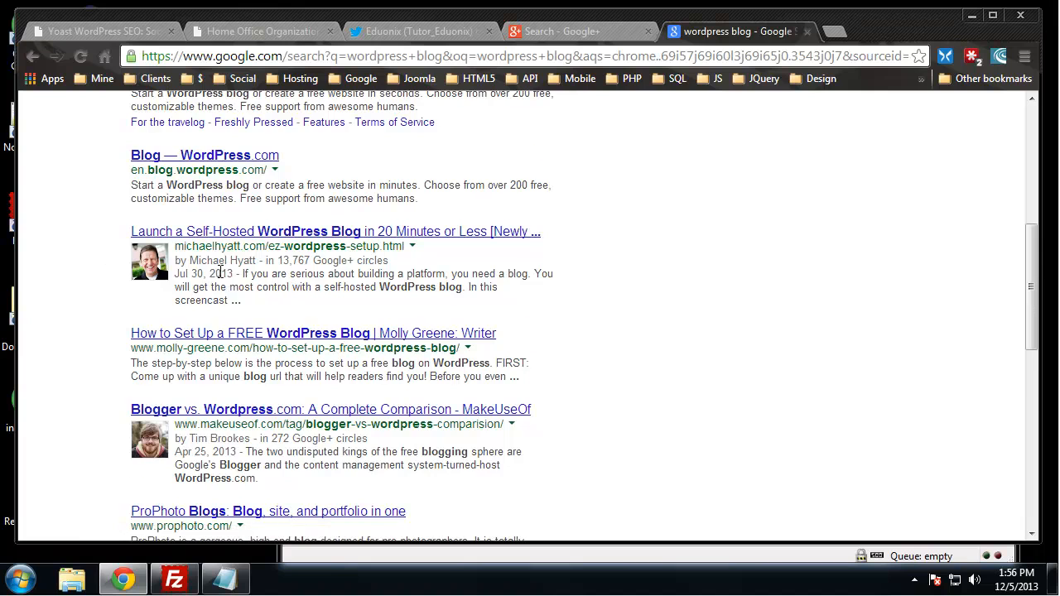
{"action": "scroll", "coordinate": [150, 272], "scroll_direction": "down", "scroll_amount": 2}
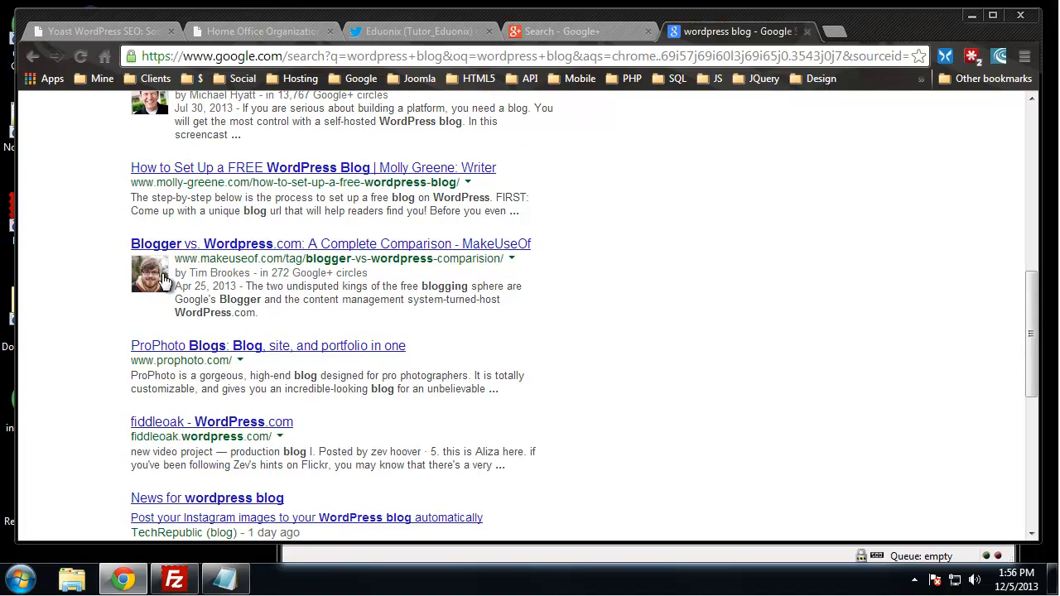
{"action": "scroll", "coordinate": [189, 274], "scroll_direction": "up", "scroll_amount": 3}
{"action": "scroll", "coordinate": [239, 197], "scroll_direction": "down", "scroll_amount": 4}
{"action": "scroll", "coordinate": [431, 281], "scroll_direction": "down", "scroll_amount": 1}
{"action": "scroll", "coordinate": [445, 282], "scroll_direction": "up", "scroll_amount": 4}
{"action": "scroll", "coordinate": [446, 282], "scroll_direction": "up", "scroll_amount": 5}
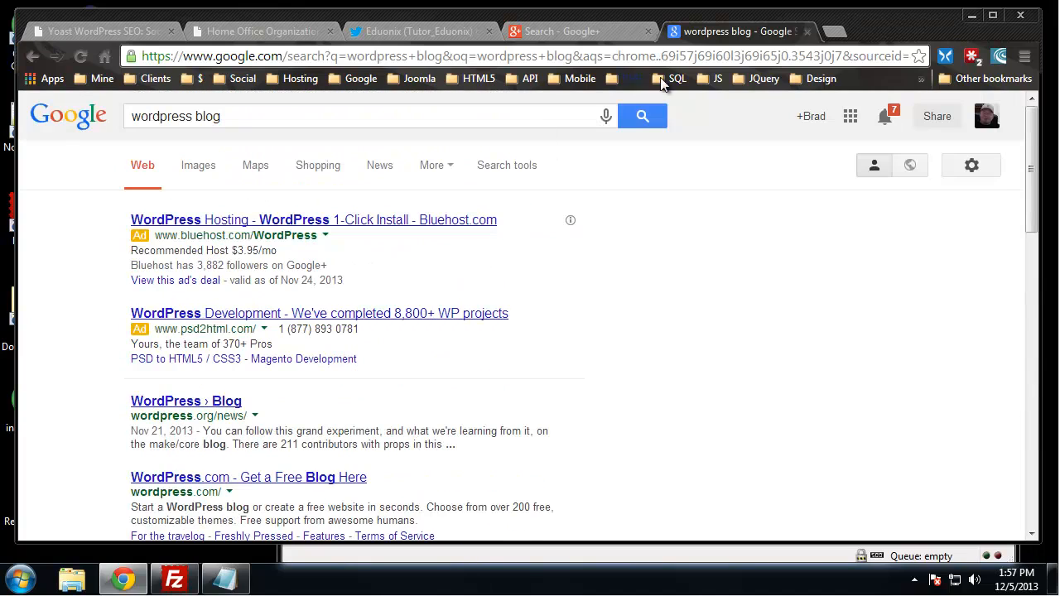
{"action": "left_click", "coordinate": [807, 31]}
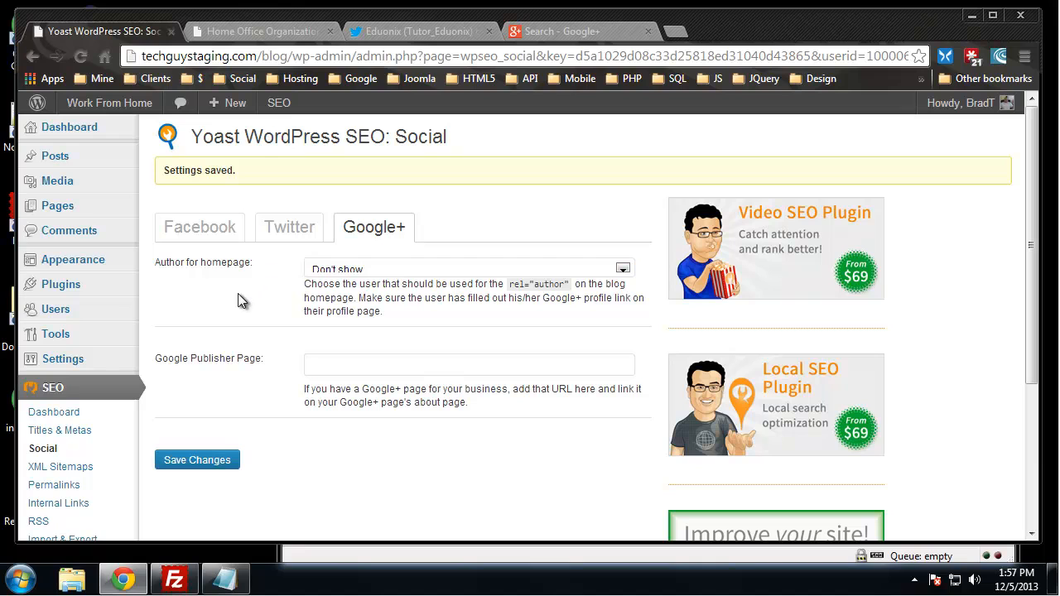
Set the Google+ author for the homepage to the site's own user account instead of Don't show
{"action": "mouse_move", "coordinate": [125, 294]}
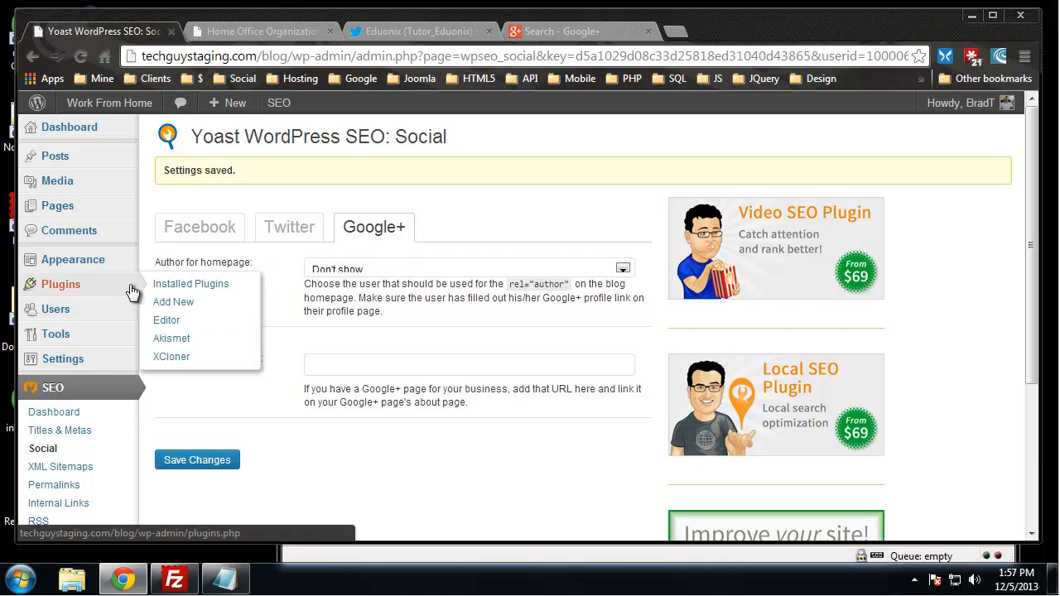
{"action": "left_click", "coordinate": [623, 270]}
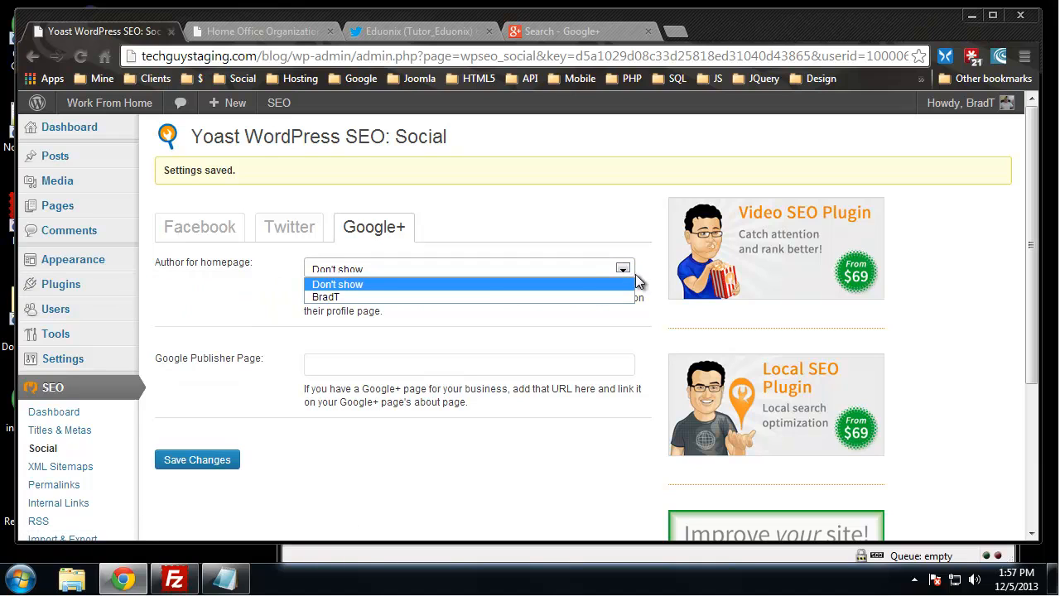
{"action": "left_click", "coordinate": [369, 298]}
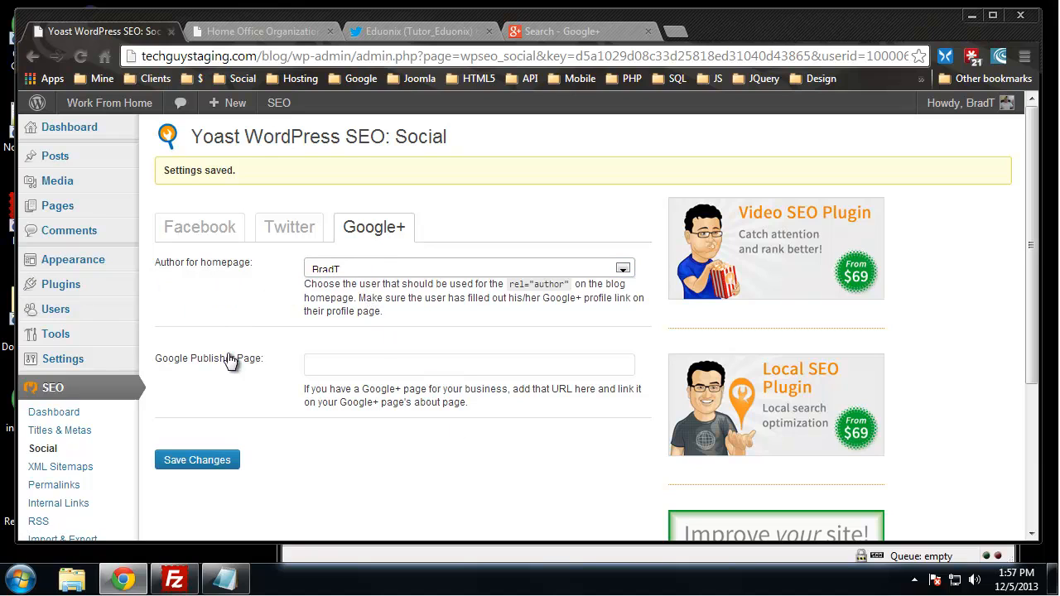
Copy the address of the open Google+ eduonix search page into Google Publisher Page, and save the Google+ settings
{"action": "left_click", "coordinate": [334, 361]}
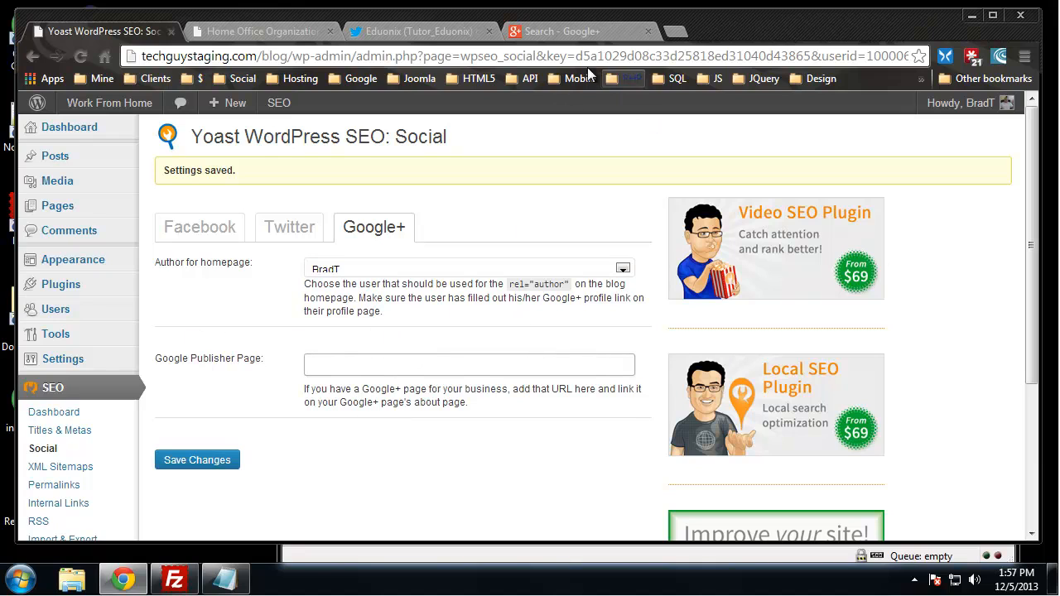
{"action": "left_click", "coordinate": [563, 31]}
{"action": "left_click", "coordinate": [546, 56]}
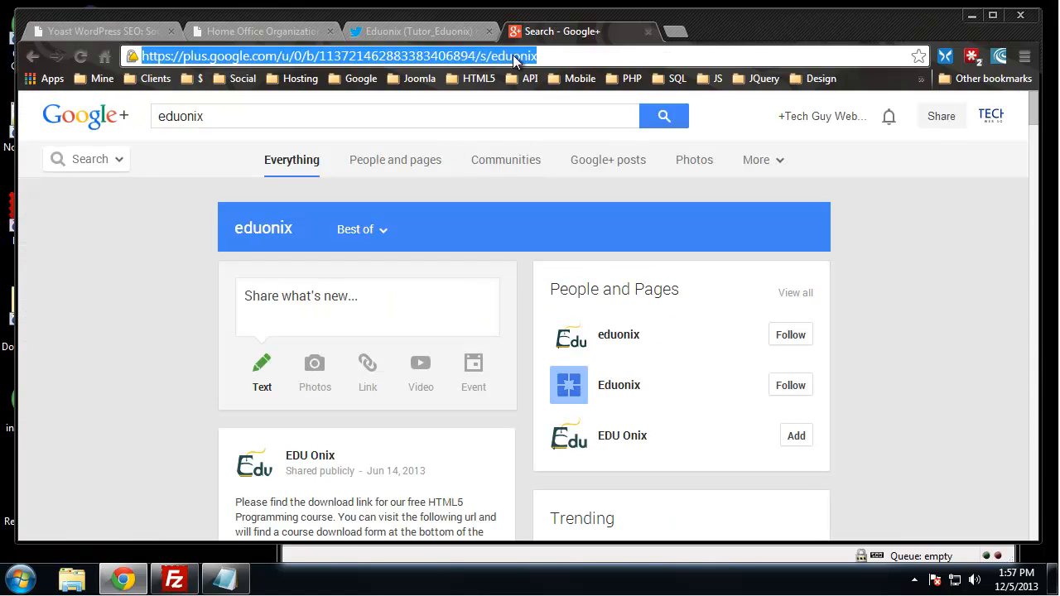
{"action": "right_click", "coordinate": [473, 58]}
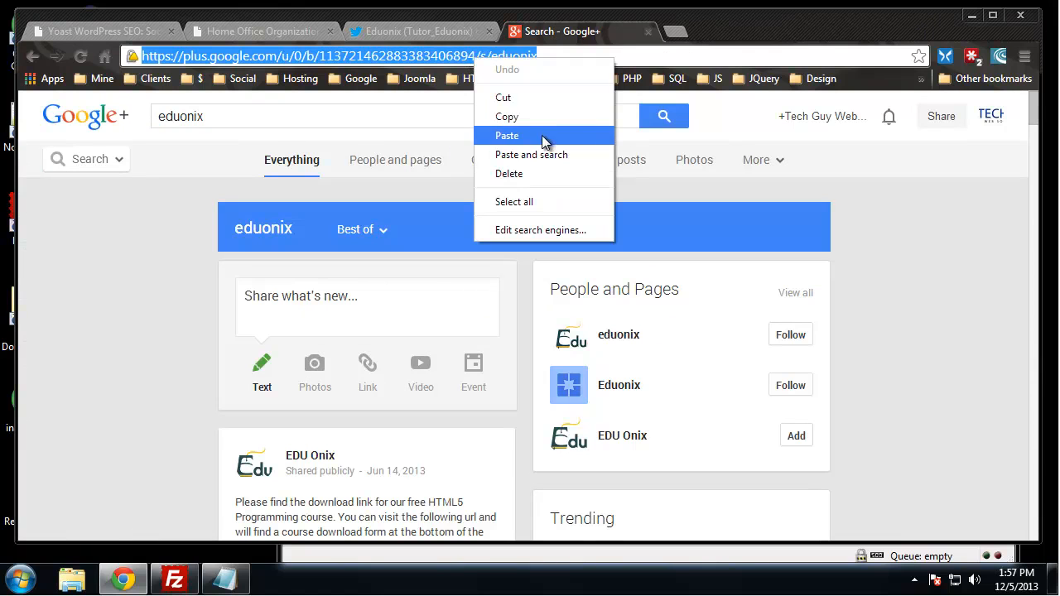
{"action": "left_click", "coordinate": [532, 125]}
{"action": "left_click", "coordinate": [151, 37]}
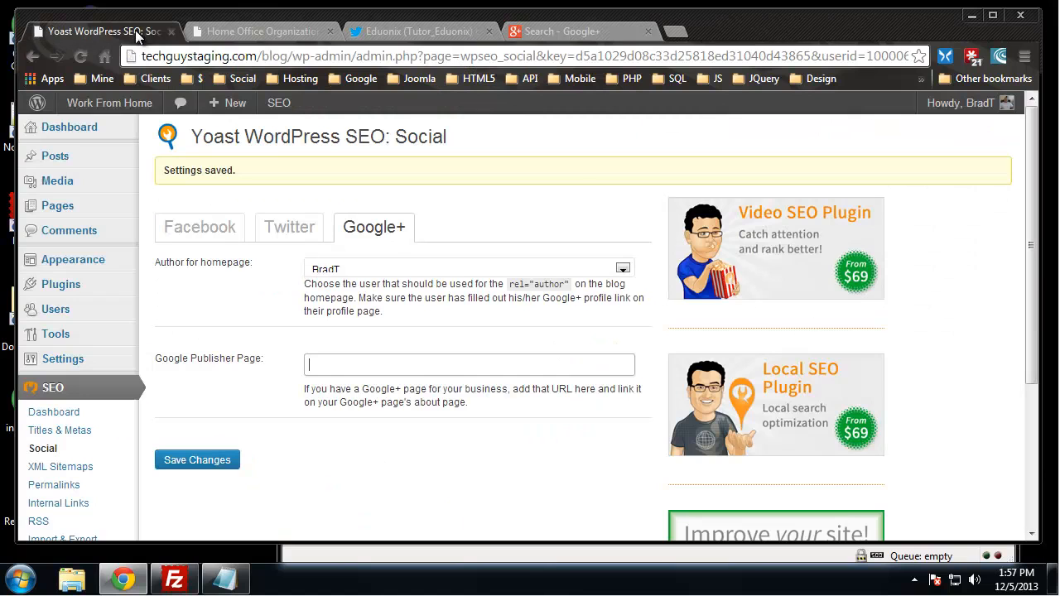
{"action": "right_click", "coordinate": [360, 367]}
{"action": "left_click", "coordinate": [489, 206]}
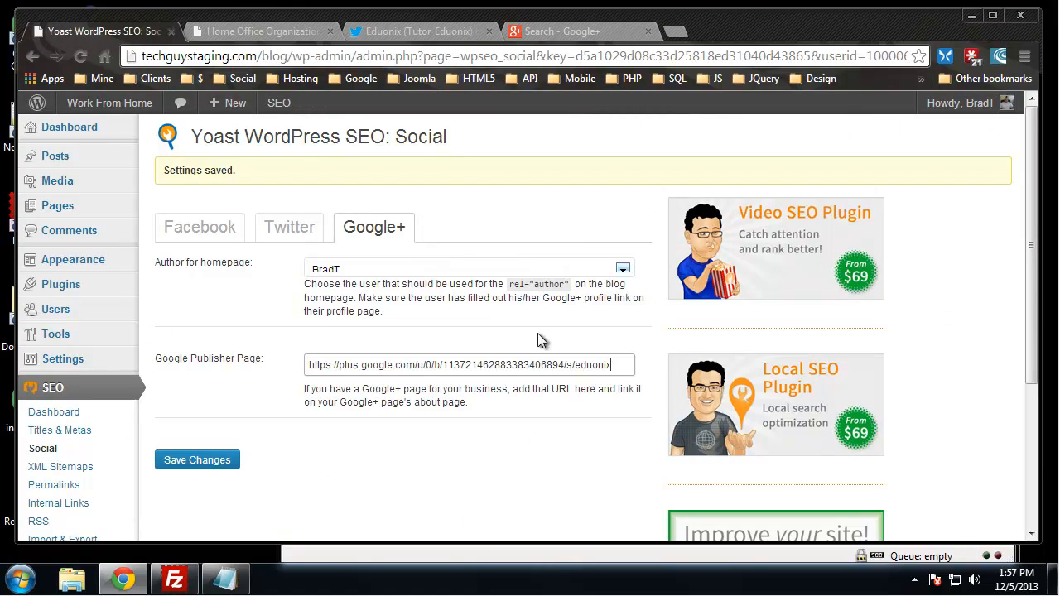
{"action": "left_click", "coordinate": [212, 461]}
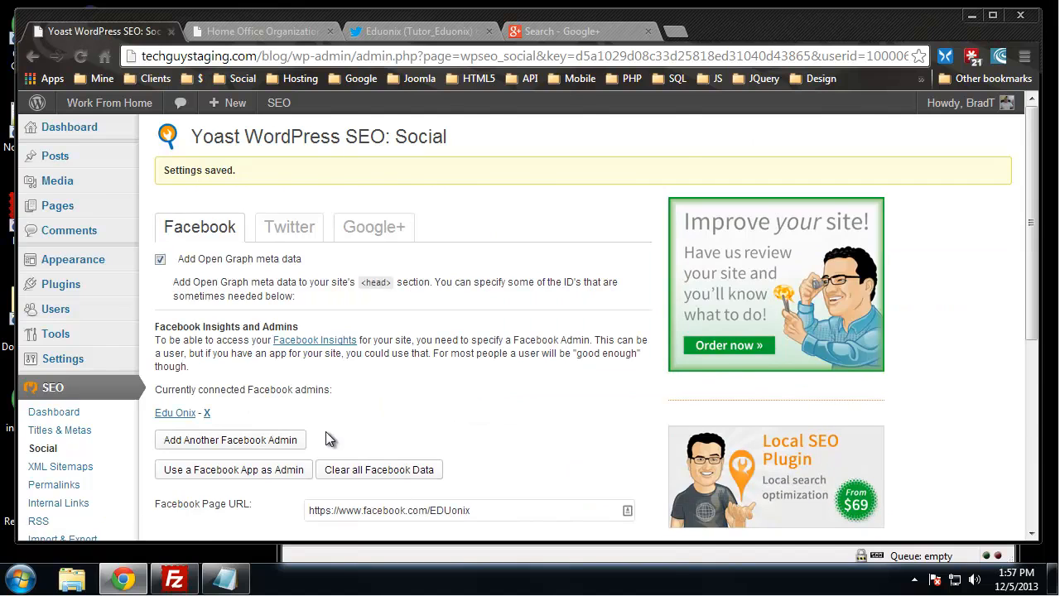
Disable the XML sitemap functionality in the SEO plugin's XML Sitemaps settings and save
{"action": "scroll", "coordinate": [323, 437], "scroll_direction": "down", "scroll_amount": 2}
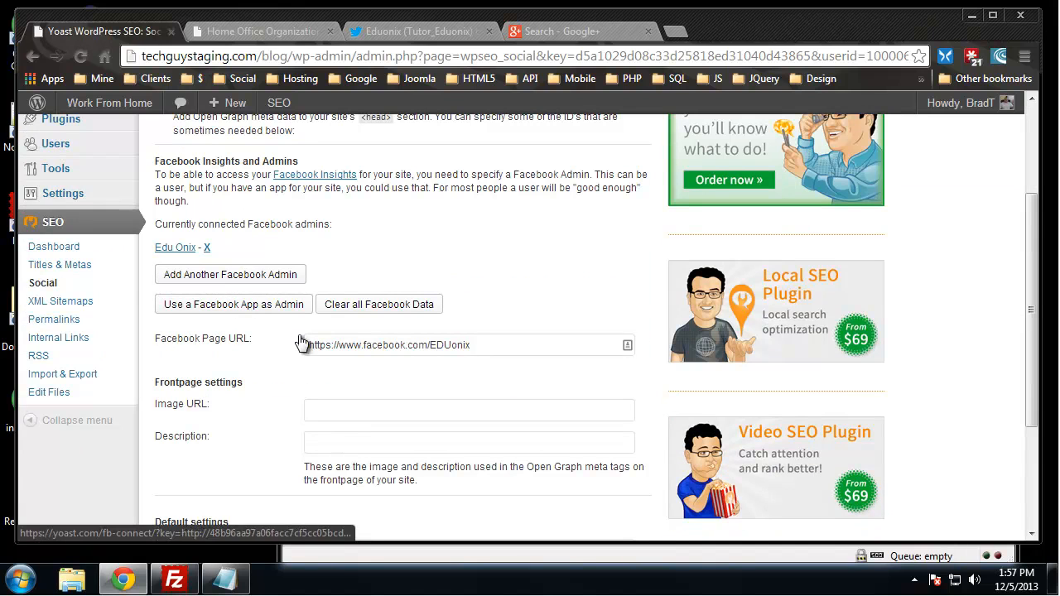
{"action": "left_click", "coordinate": [69, 303]}
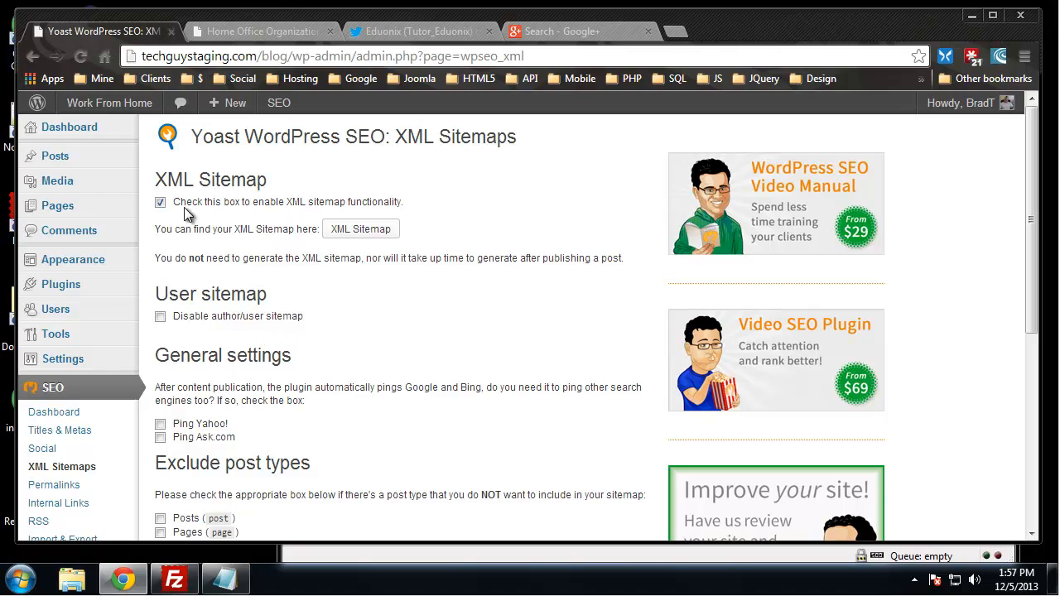
{"action": "left_click", "coordinate": [161, 203]}
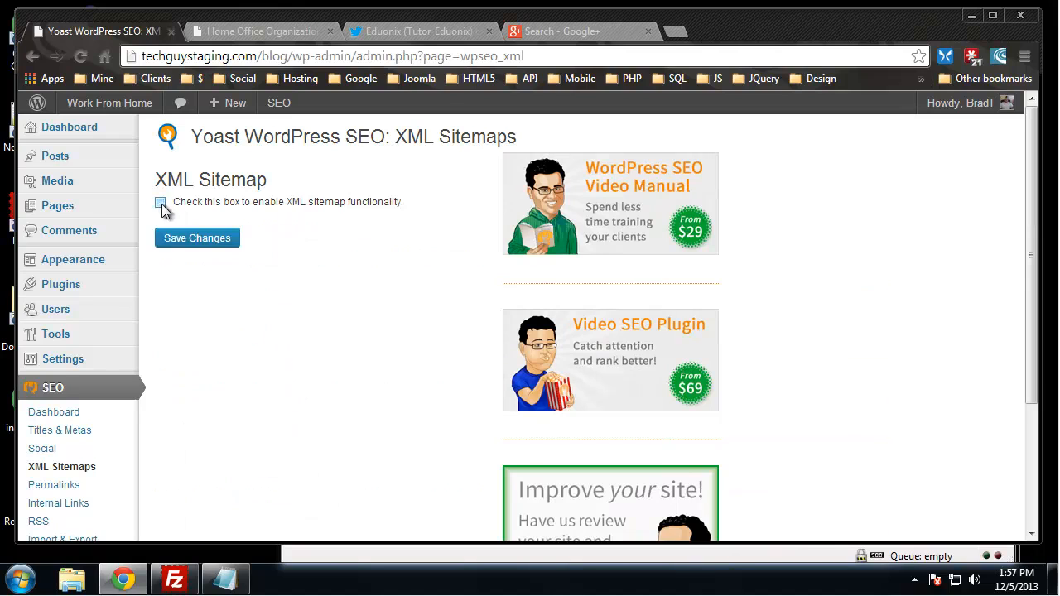
{"action": "left_click", "coordinate": [194, 241]}
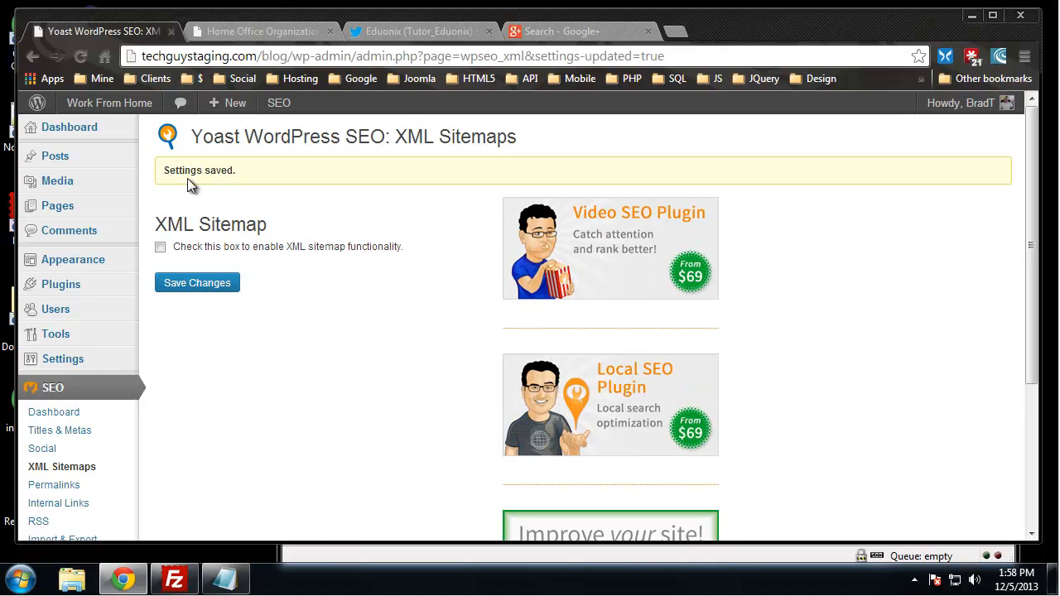
Open the SEO plugin's Permalinks settings, and enable stripping the category base from the category URL
{"action": "left_click", "coordinate": [54, 487]}
{"action": "scroll", "coordinate": [278, 393], "scroll_direction": "down", "scroll_amount": 1}
{"action": "scroll", "coordinate": [572, 362], "scroll_direction": "up", "scroll_amount": 1}
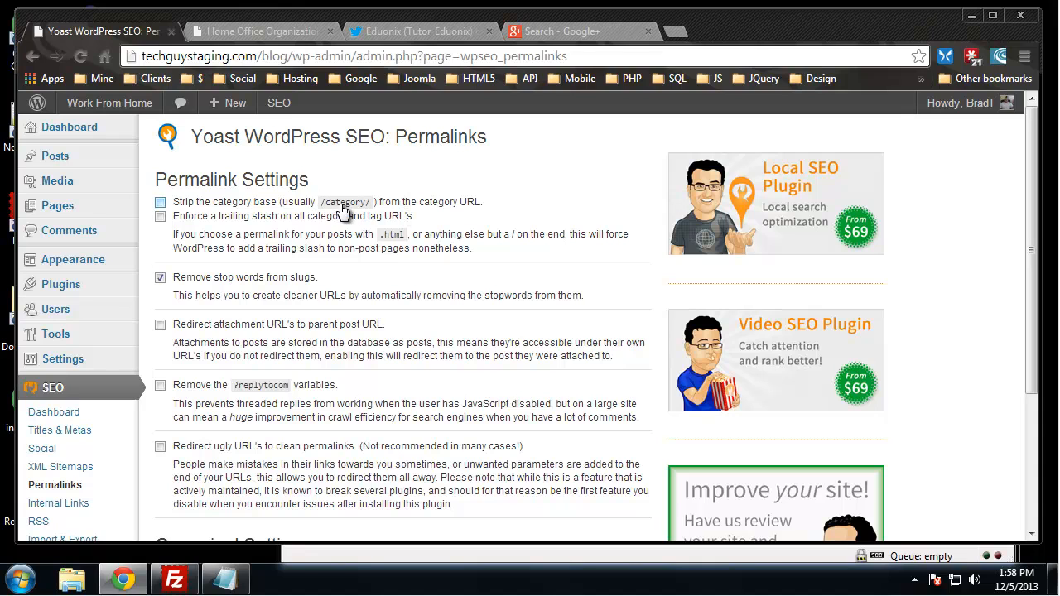
{"action": "triple_click", "coordinate": [167, 202]}
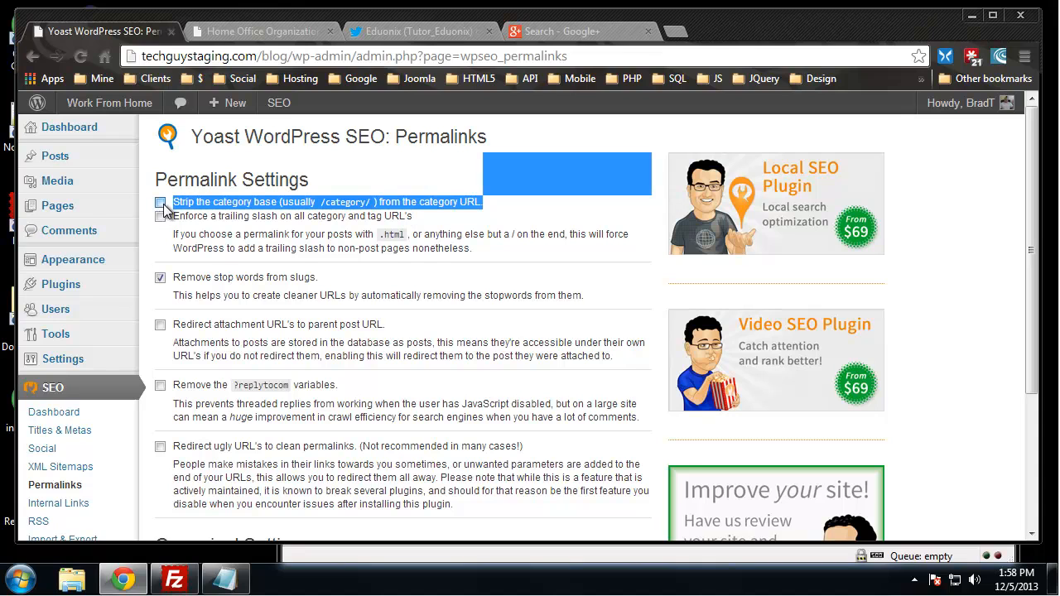
{"action": "left_click", "coordinate": [511, 335]}
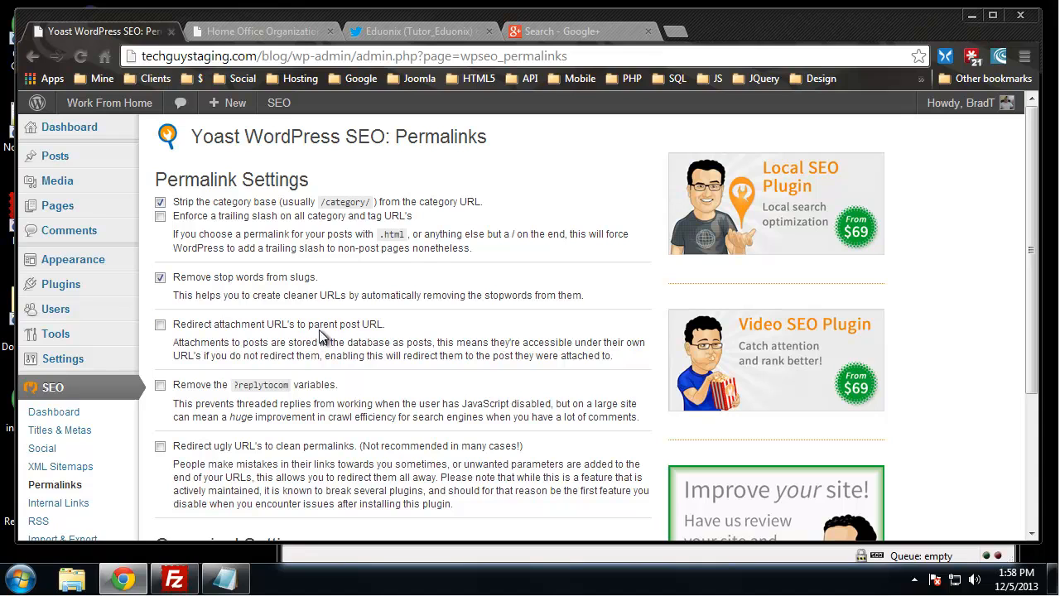
Enable redirecting attachment URLs to the parent post URL and removing the ?replytocom variables
{"action": "left_click", "coordinate": [161, 325]}
{"action": "scroll", "coordinate": [248, 323], "scroll_direction": "down", "scroll_amount": 2}
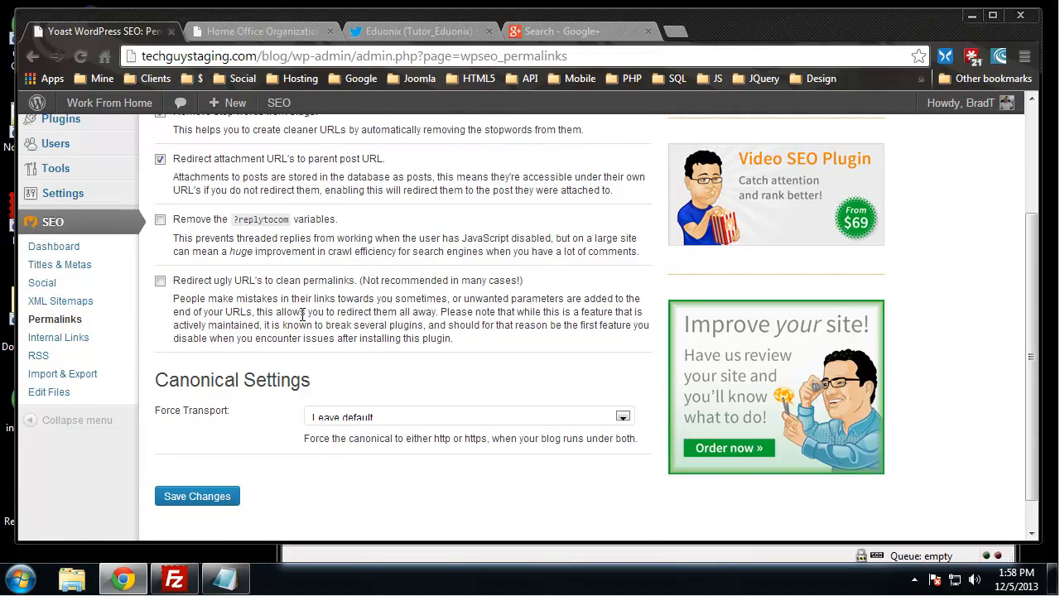
{"action": "scroll", "coordinate": [302, 315], "scroll_direction": "up", "scroll_amount": 1}
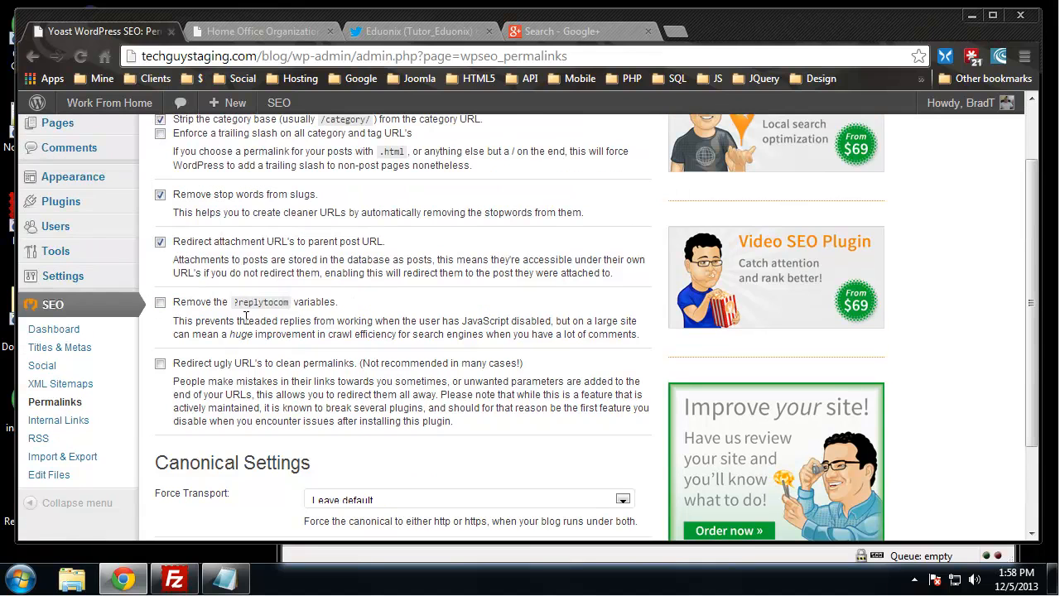
{"action": "left_click_drag", "start_coordinate": [289, 311], "coordinate": [239, 314]}
{"action": "scroll", "coordinate": [300, 346], "scroll_direction": "down", "scroll_amount": 3}
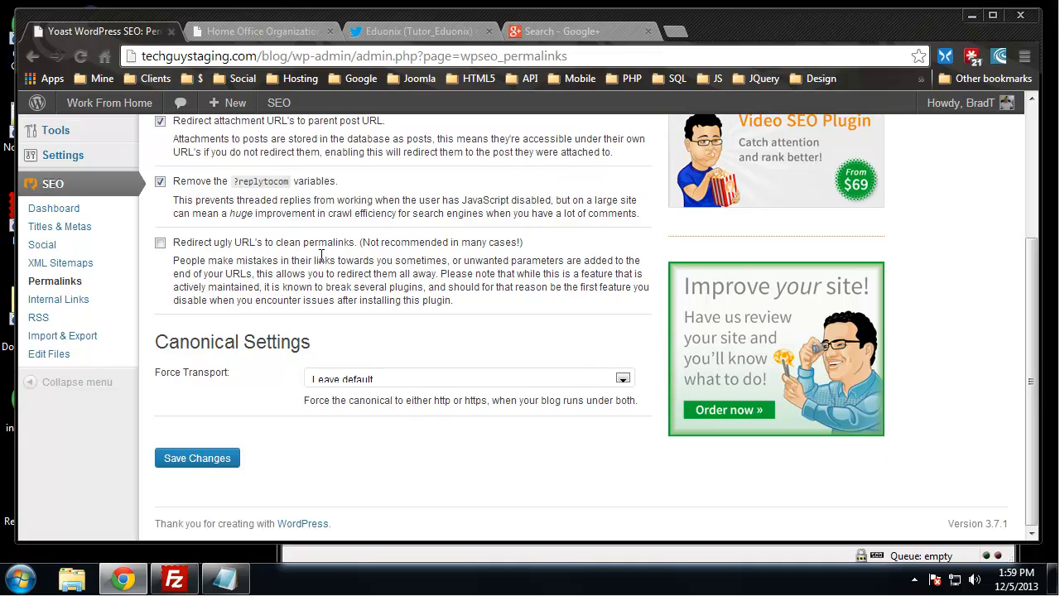
Keep Force Transport in the canonical settings at Leave default, and save the permalink settings
{"action": "left_click_drag", "start_coordinate": [360, 242], "coordinate": [422, 366]}
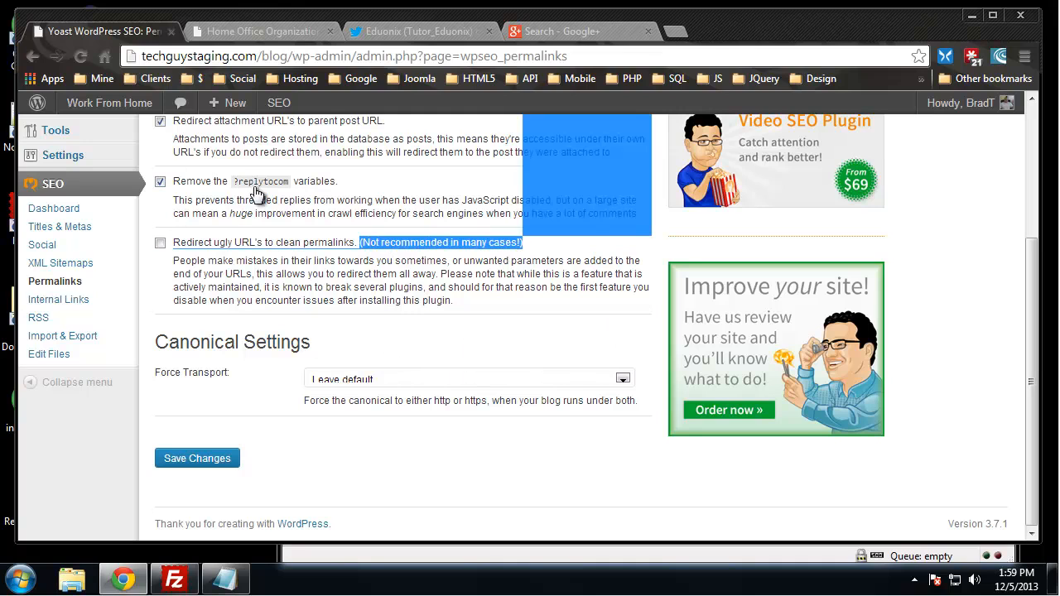
{"action": "left_click_drag", "start_coordinate": [217, 301], "coordinate": [222, 300]}
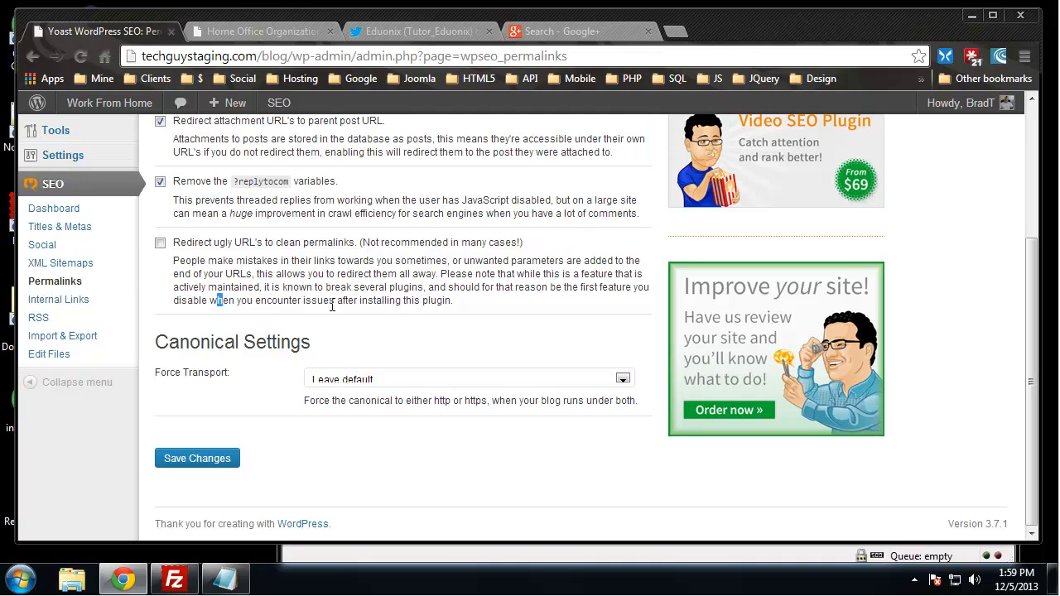
{"action": "left_click", "coordinate": [623, 382]}
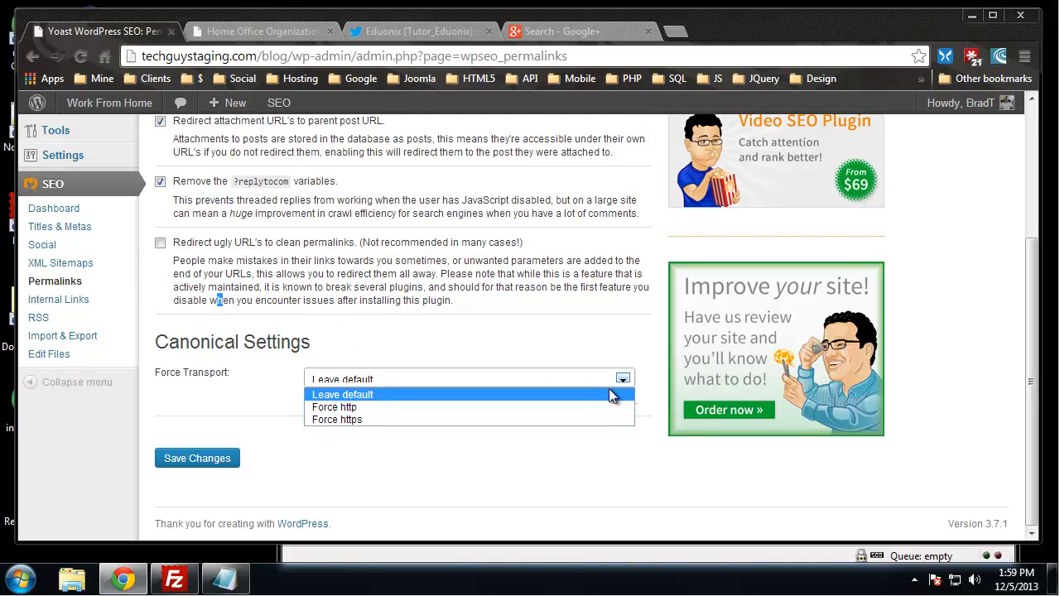
{"action": "left_click", "coordinate": [362, 394]}
{"action": "left_click", "coordinate": [205, 461]}
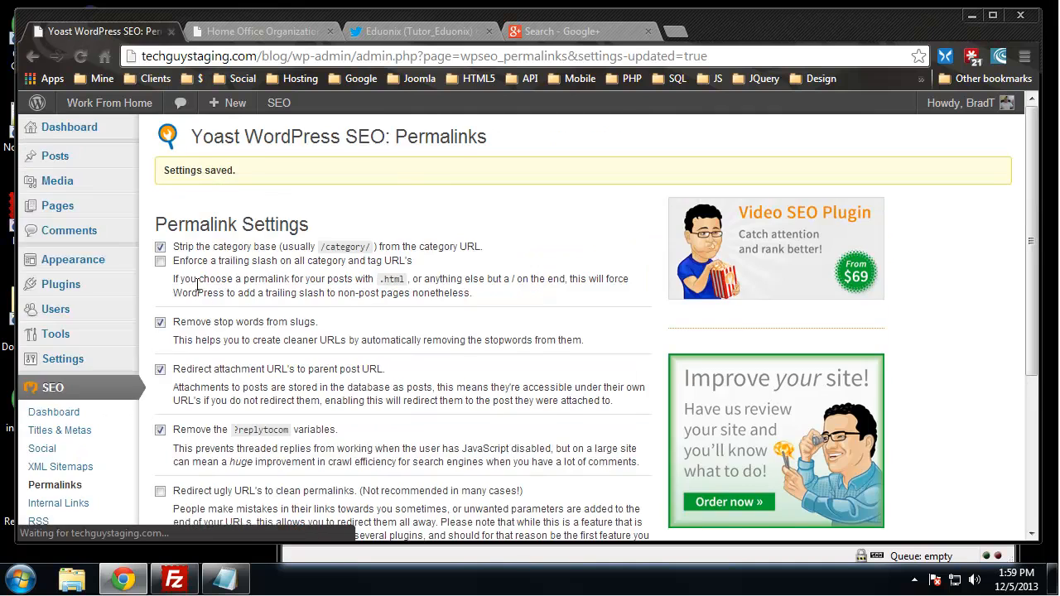
Open the SEO plugin's Internal Links settings, and examine the breadcrumb options and the theme code for inserting breadcrumbs
{"action": "scroll", "coordinate": [239, 269], "scroll_direction": "down", "scroll_amount": 2}
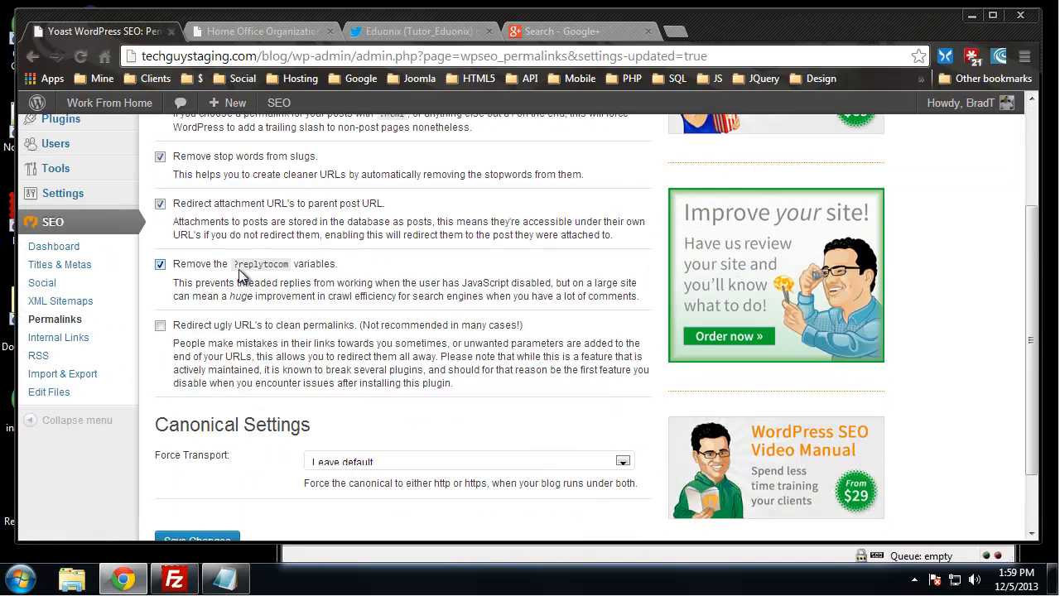
{"action": "left_click", "coordinate": [67, 338]}
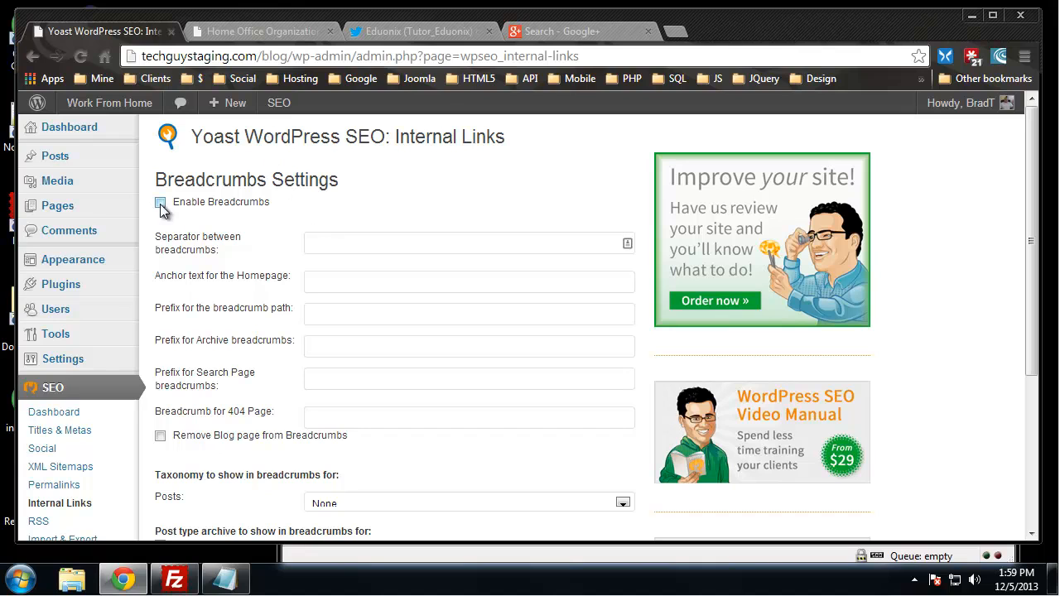
{"action": "left_click", "coordinate": [330, 240]}
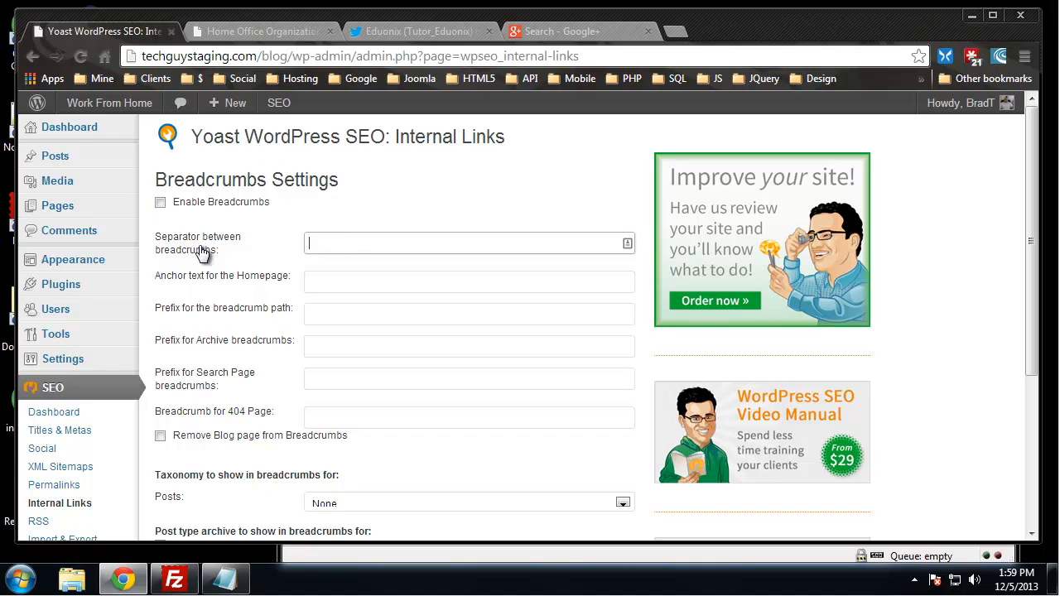
{"action": "left_click", "coordinate": [317, 278]}
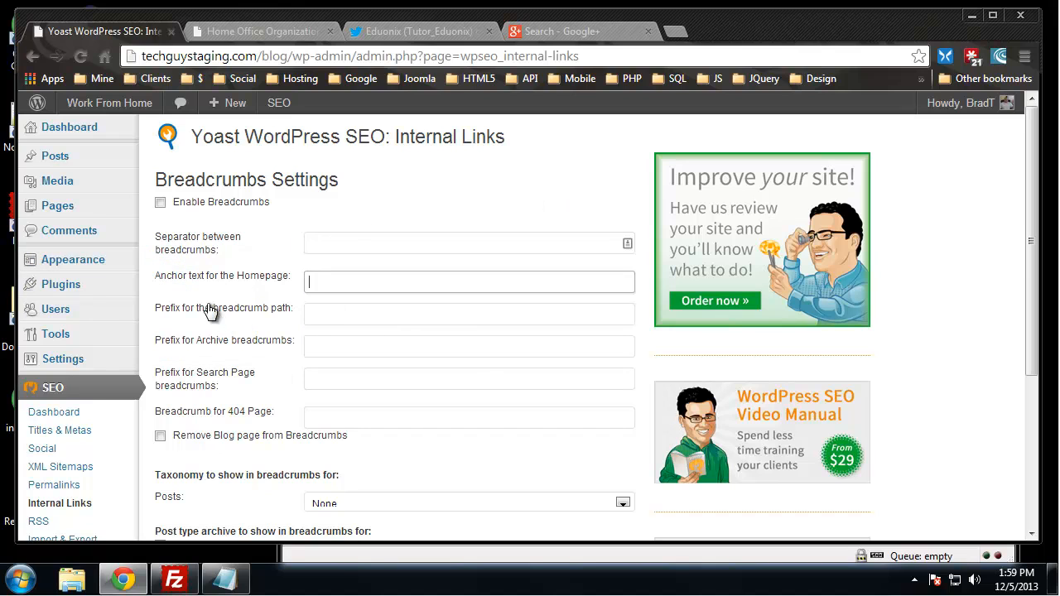
{"action": "scroll", "coordinate": [219, 312], "scroll_direction": "down", "scroll_amount": 2}
{"action": "scroll", "coordinate": [517, 362], "scroll_direction": "down", "scroll_amount": 1}
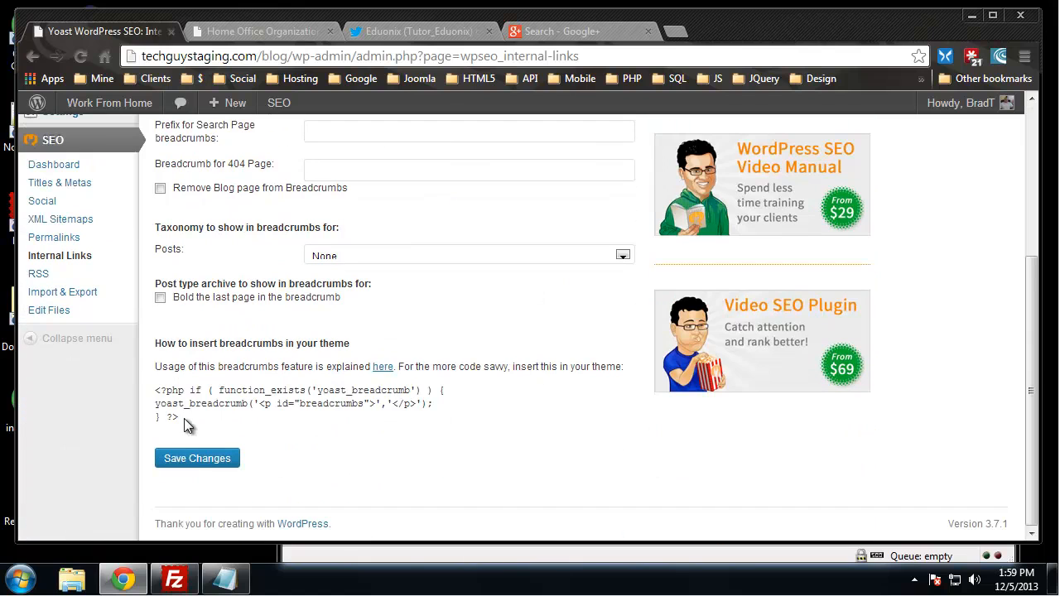
{"action": "left_click_drag", "start_coordinate": [182, 432], "coordinate": [154, 389]}
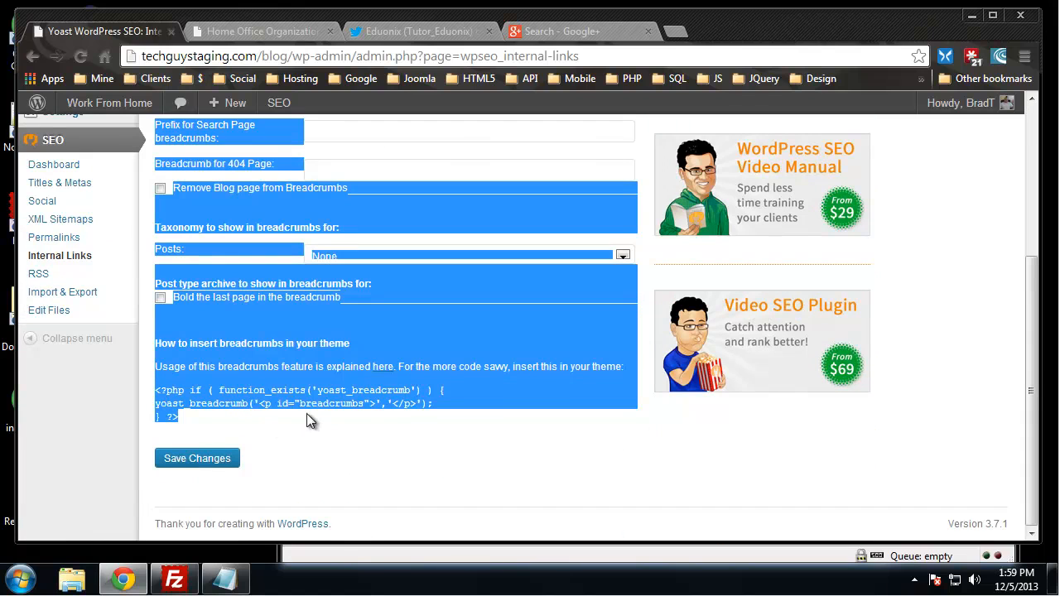
Open the SEO plugin's RSS settings, and examine the content fields before and after each post and the available variables
{"action": "left_click", "coordinate": [39, 278]}
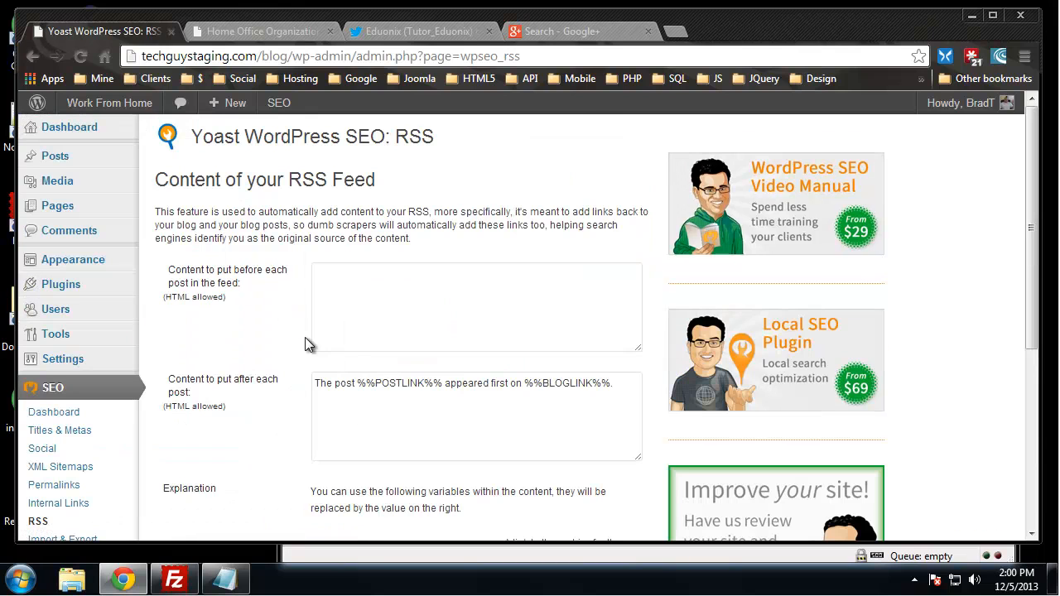
{"action": "scroll", "coordinate": [253, 232], "scroll_direction": "down", "scroll_amount": 2}
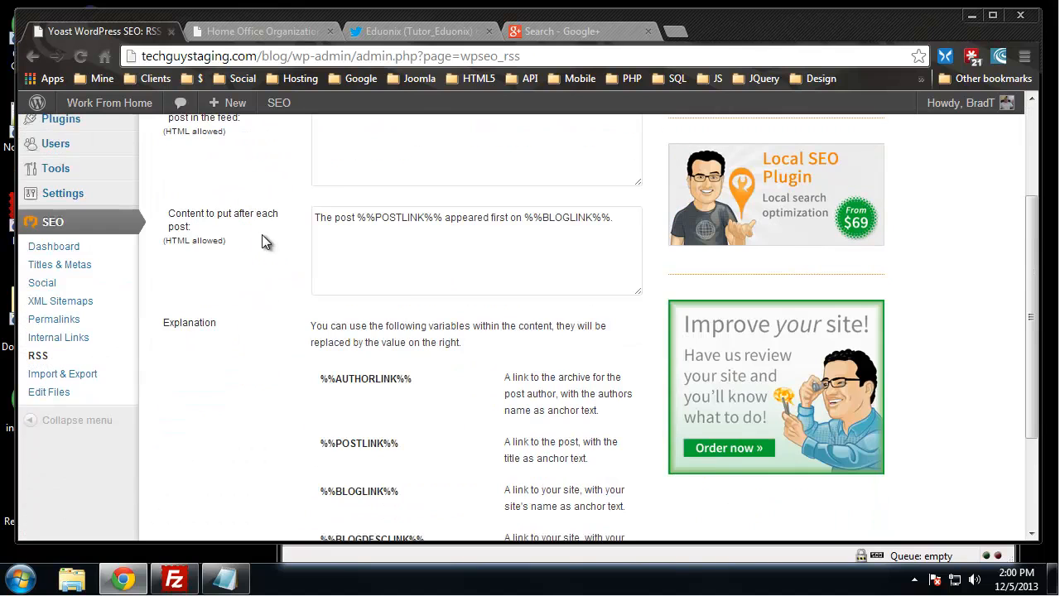
{"action": "scroll", "coordinate": [261, 235], "scroll_direction": "up", "scroll_amount": 1}
{"action": "left_click", "coordinate": [443, 251]}
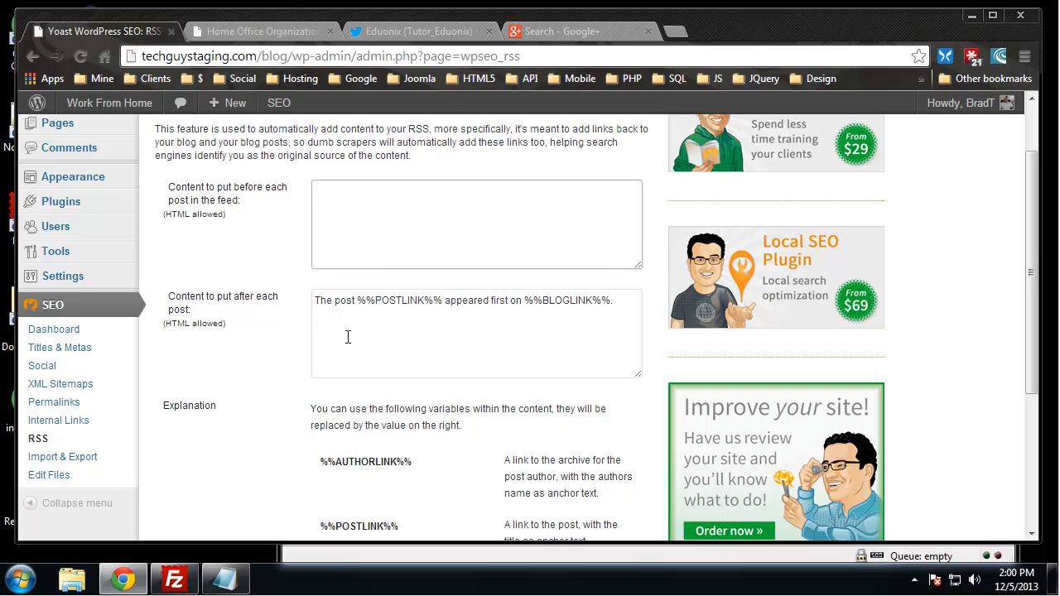
{"action": "scroll", "coordinate": [323, 328], "scroll_direction": "down", "scroll_amount": 3}
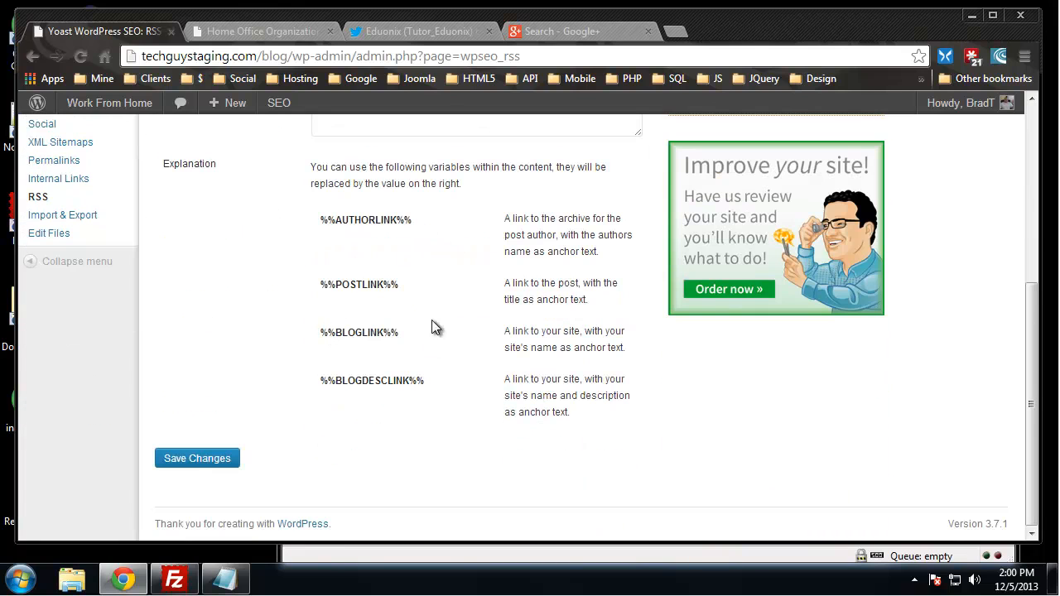
{"action": "scroll", "coordinate": [271, 287], "scroll_direction": "up", "scroll_amount": 1}
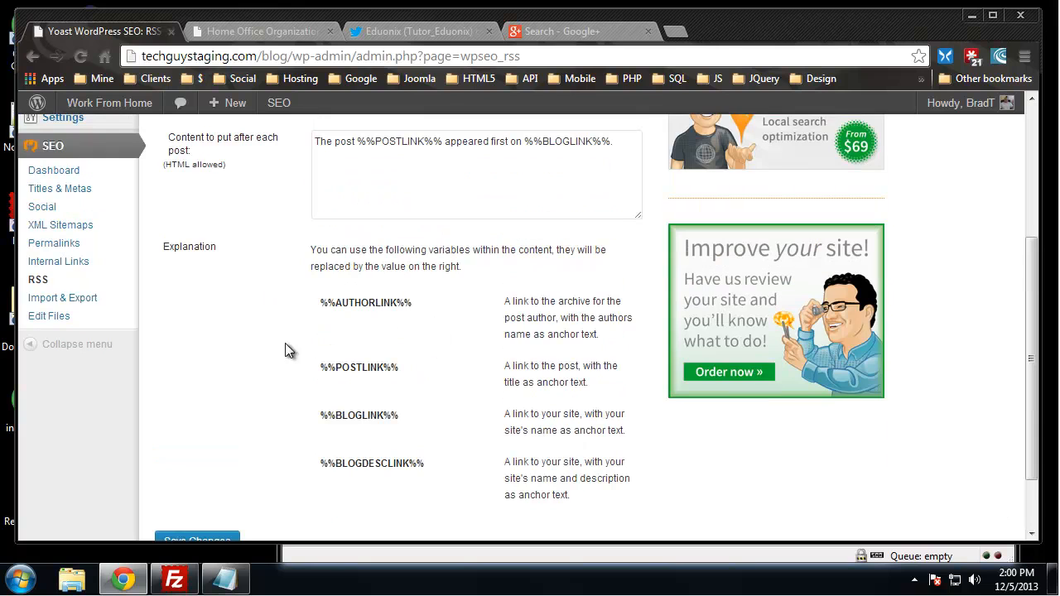
Examine the SEO plugin's Import & Export options, and start a settings export but cancel saving the file
{"action": "left_click", "coordinate": [62, 298]}
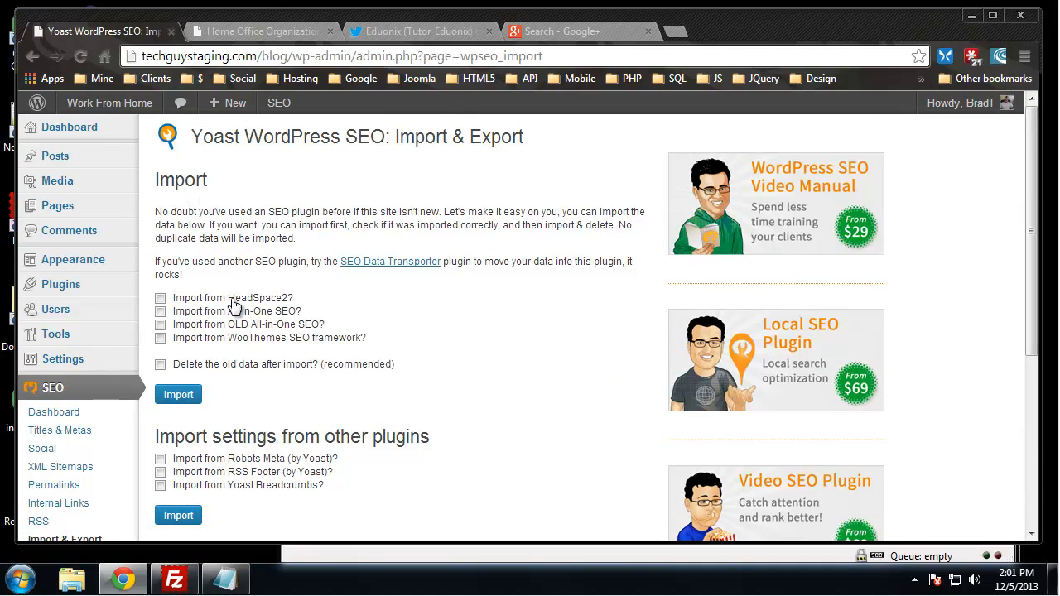
{"action": "scroll", "coordinate": [498, 374], "scroll_direction": "down", "scroll_amount": 2}
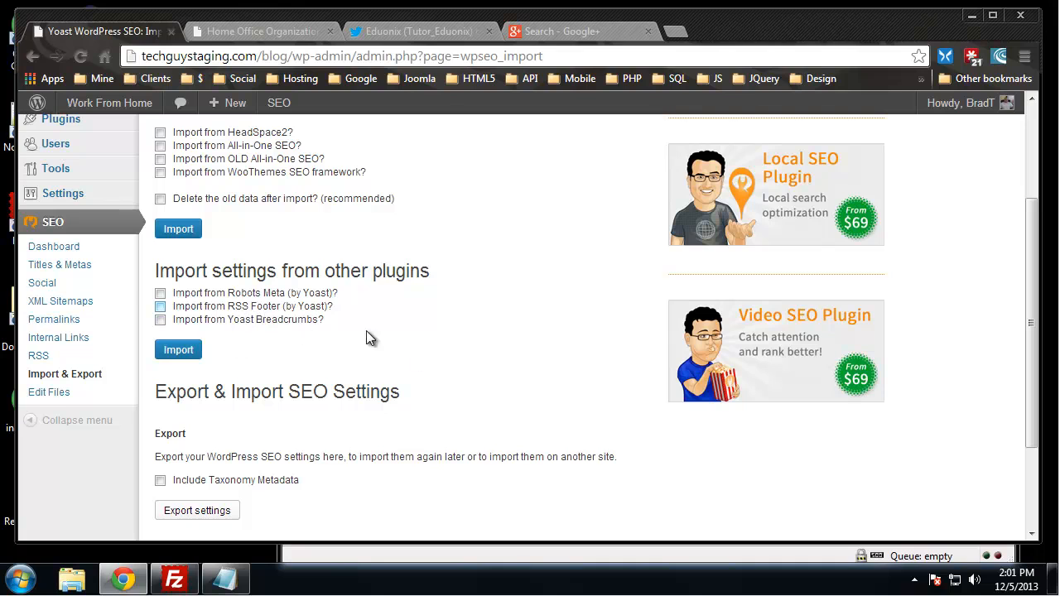
{"action": "scroll", "coordinate": [398, 335], "scroll_direction": "down", "scroll_amount": 2}
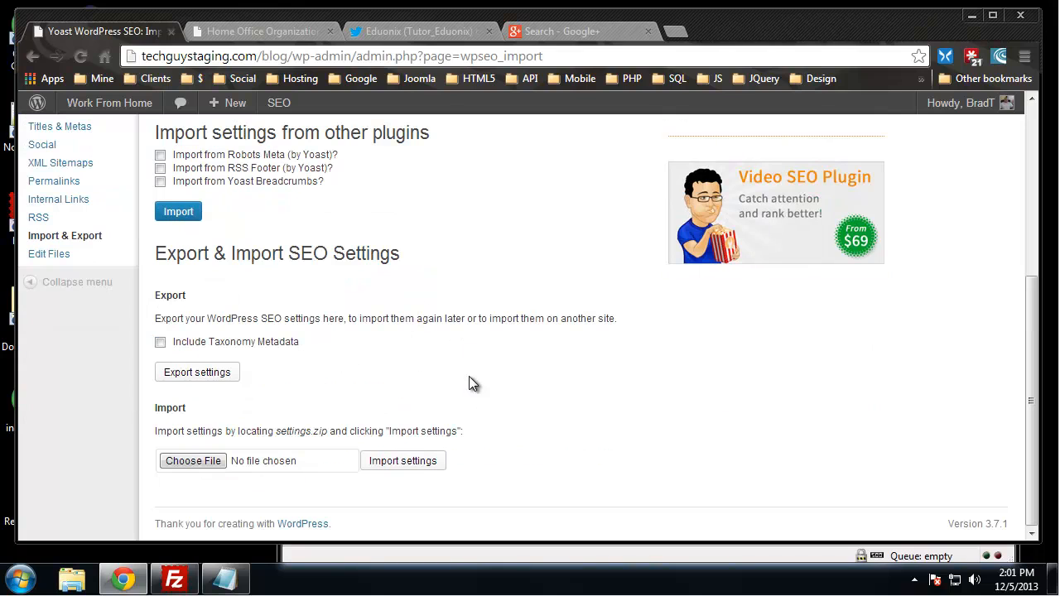
{"action": "left_click", "coordinate": [189, 373]}
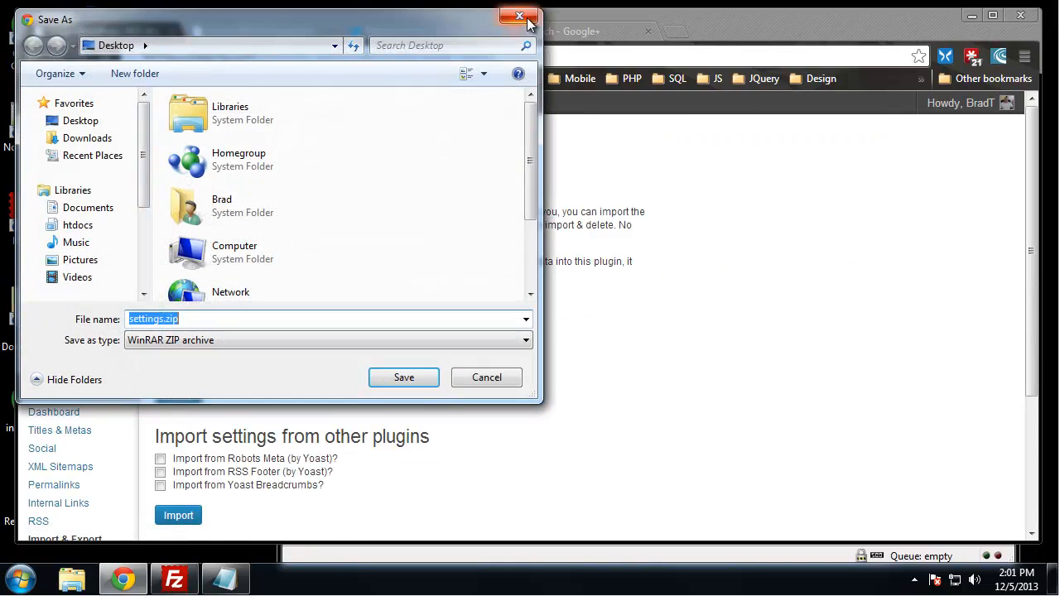
{"action": "left_click", "coordinate": [529, 18]}
{"action": "scroll", "coordinate": [451, 306], "scroll_direction": "down", "scroll_amount": 3}
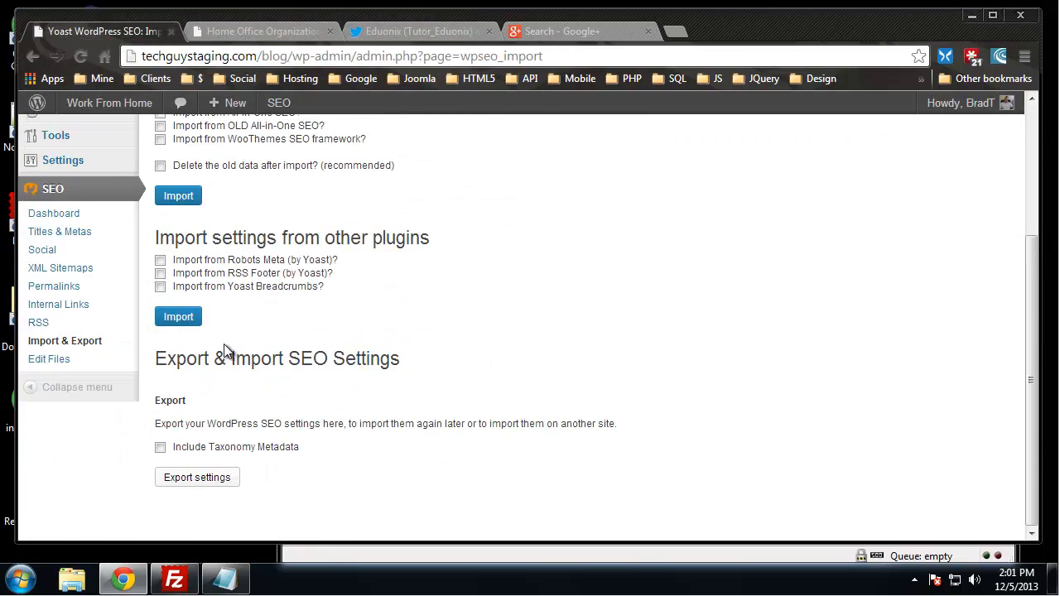
{"action": "scroll", "coordinate": [370, 382], "scroll_direction": "up", "scroll_amount": 3}
{"action": "scroll", "coordinate": [364, 388], "scroll_direction": "down", "scroll_amount": 3}
Open the SEO plugin's Edit Files page, and examine the contents of robots.txt and the .htaccess file
{"action": "left_click", "coordinate": [50, 359]}
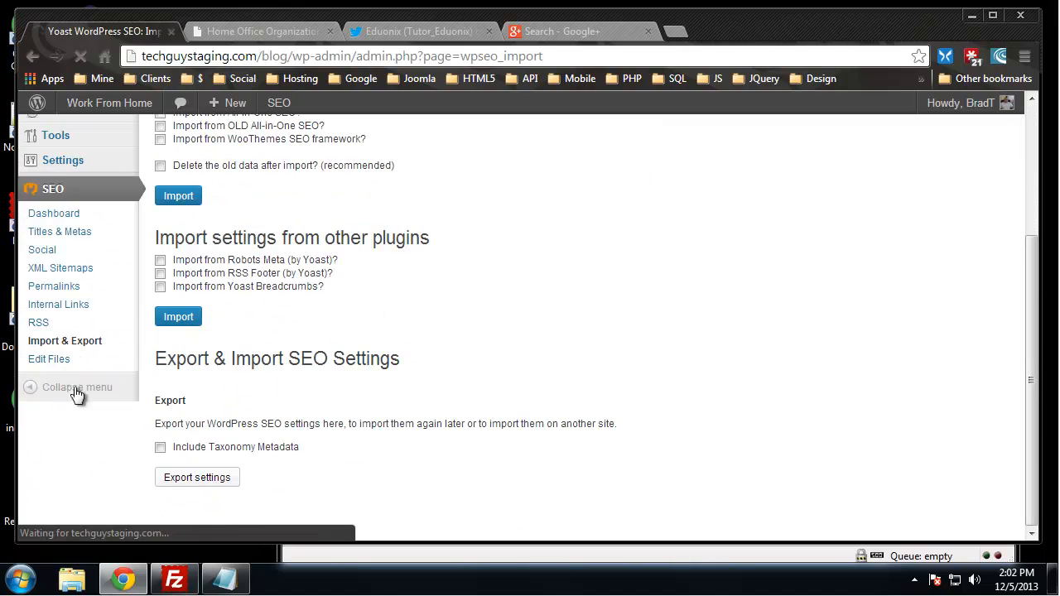
{"action": "left_click", "coordinate": [379, 317]}
{"action": "scroll", "coordinate": [378, 318], "scroll_direction": "down", "scroll_amount": 1}
{"action": "scroll", "coordinate": [379, 323], "scroll_direction": "up", "scroll_amount": 1}
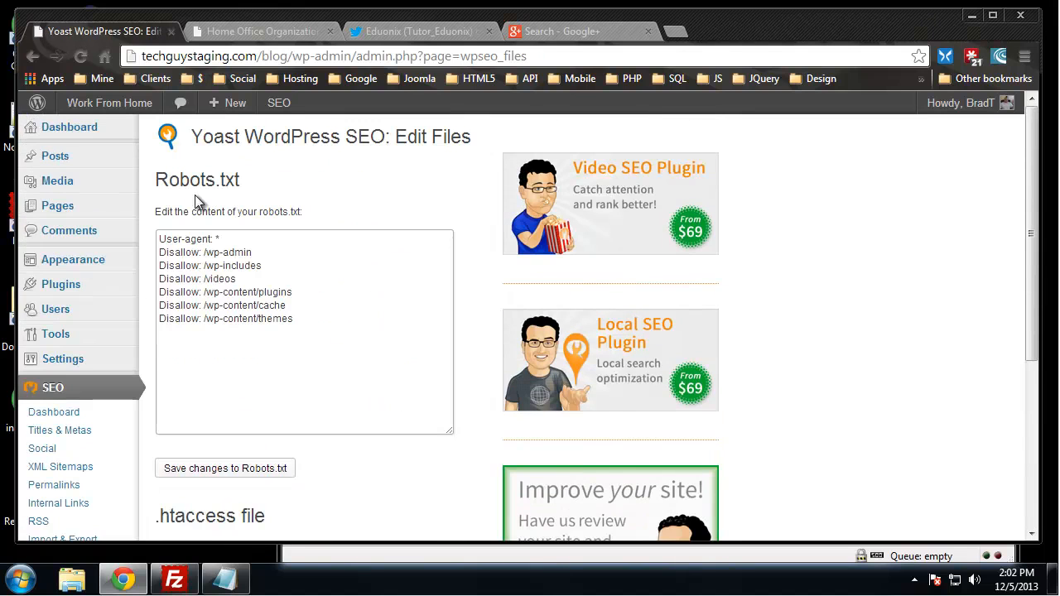
{"action": "scroll", "coordinate": [238, 263], "scroll_direction": "down", "scroll_amount": 3}
{"action": "scroll", "coordinate": [281, 377], "scroll_direction": "down", "scroll_amount": 3}
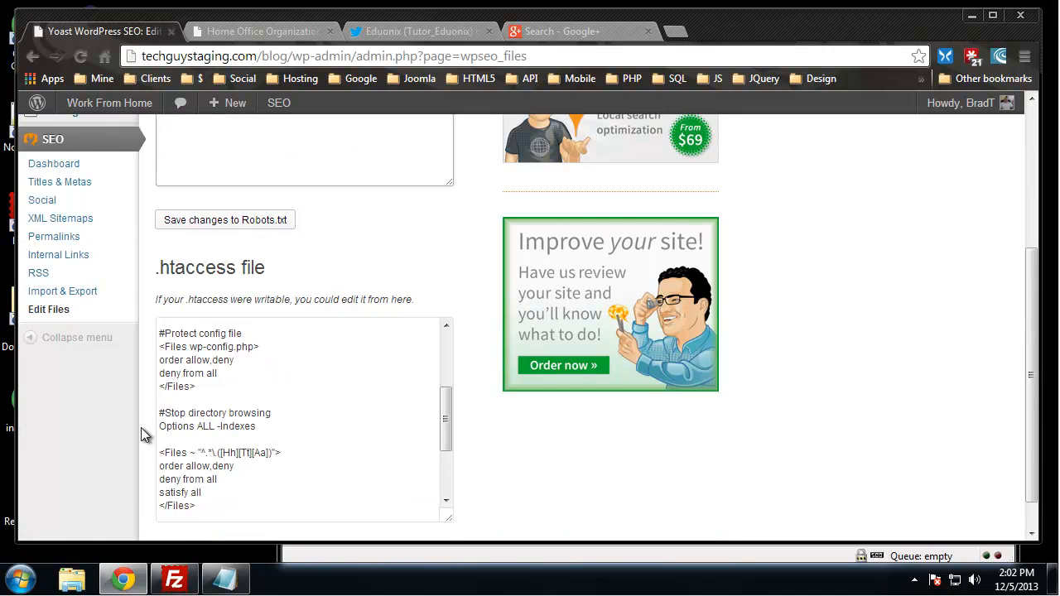
{"action": "scroll", "coordinate": [489, 419], "scroll_direction": "down", "scroll_amount": 1}
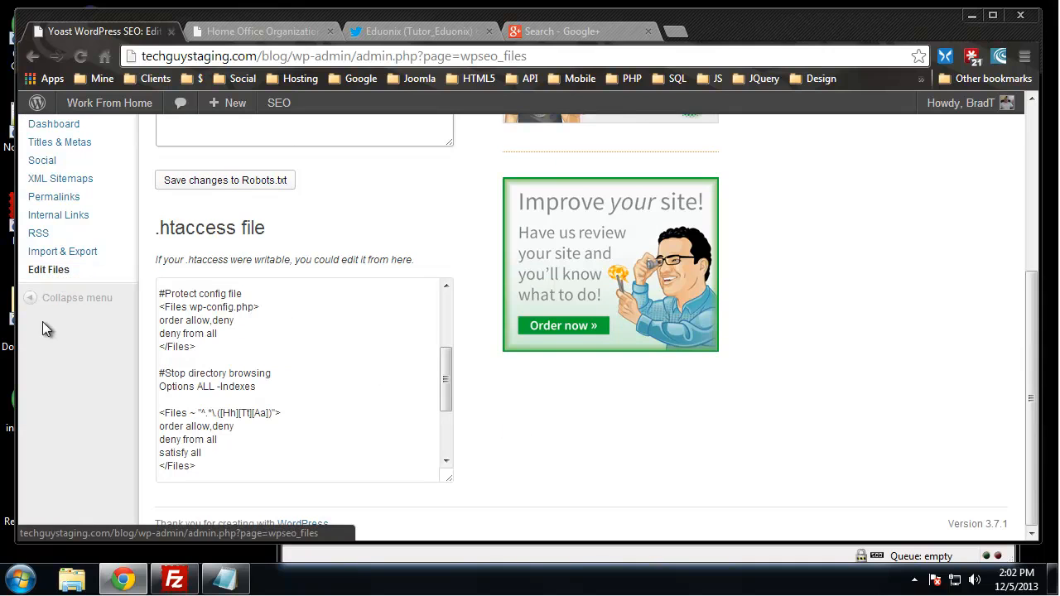
{"action": "scroll", "coordinate": [353, 401], "scroll_direction": "up", "scroll_amount": 3}
{"action": "scroll", "coordinate": [663, 489], "scroll_direction": "up", "scroll_amount": 2}
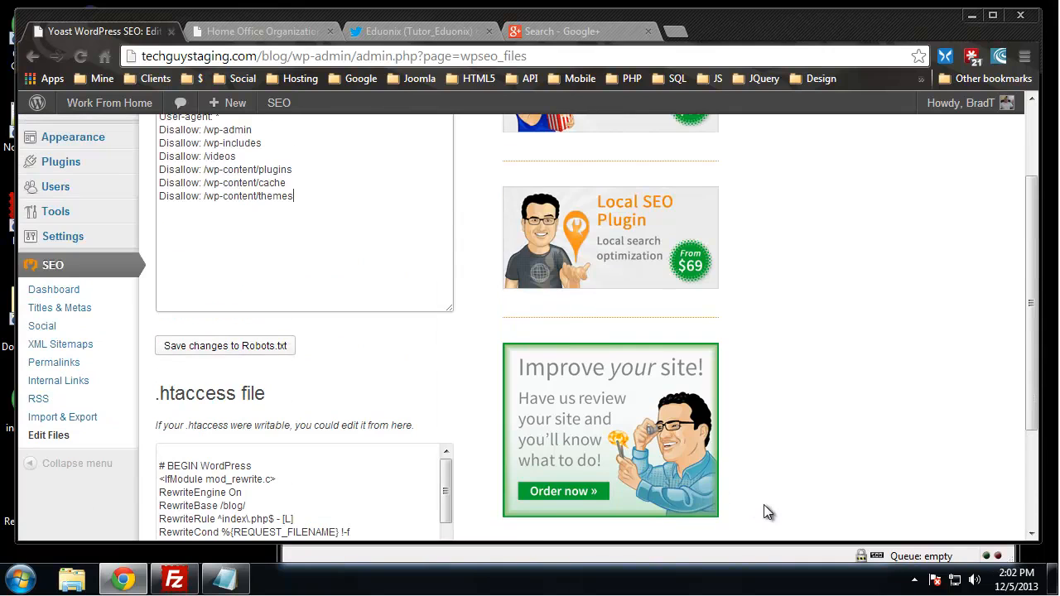
{"action": "scroll", "coordinate": [786, 447], "scroll_direction": "up", "scroll_amount": 2}
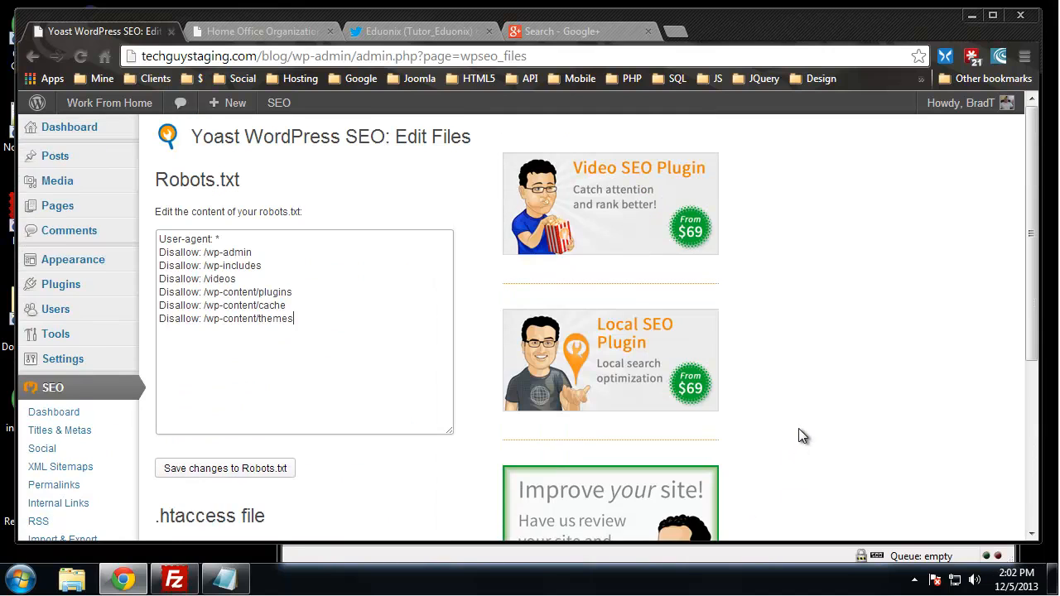